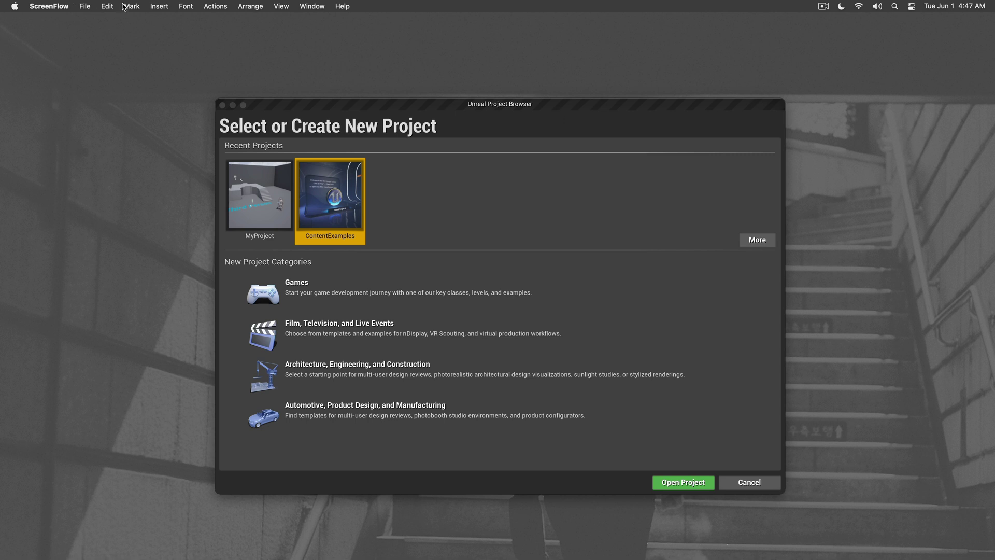
# Check the Unreal Editor version in its About window, and close that window.
pyautogui.click(290, 102)
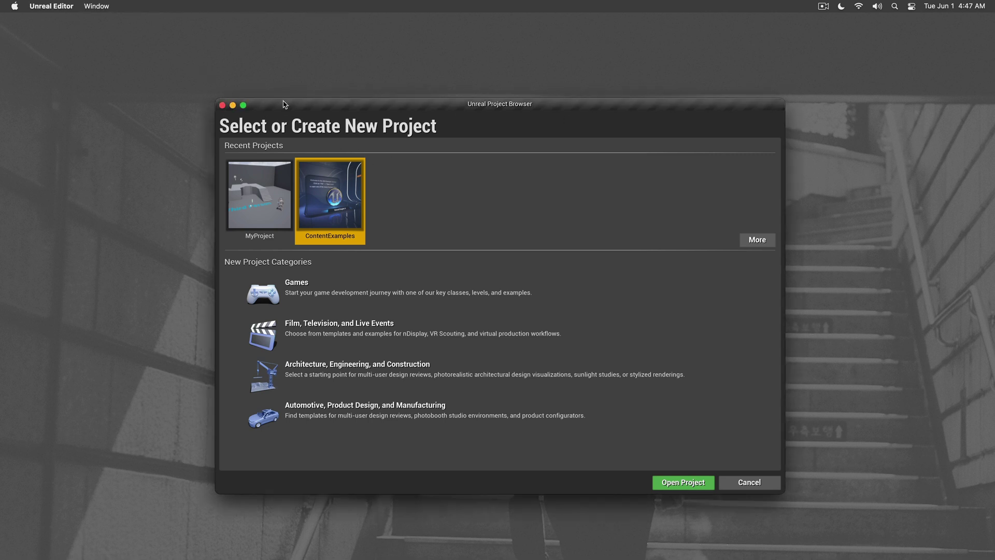
pyautogui.moveTo(348, 110); pyautogui.dragTo(356, 111)
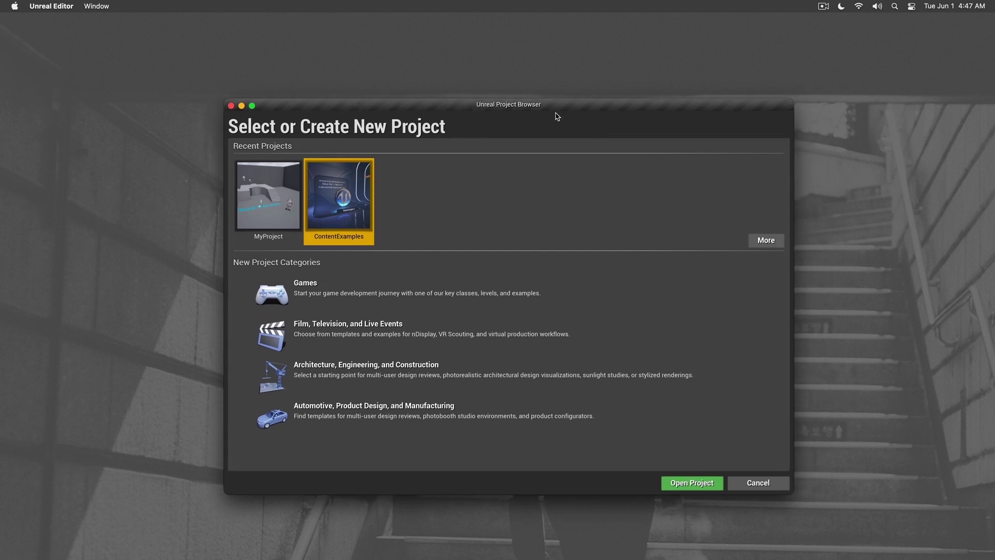
pyautogui.click(62, 5)
pyautogui.click(58, 22)
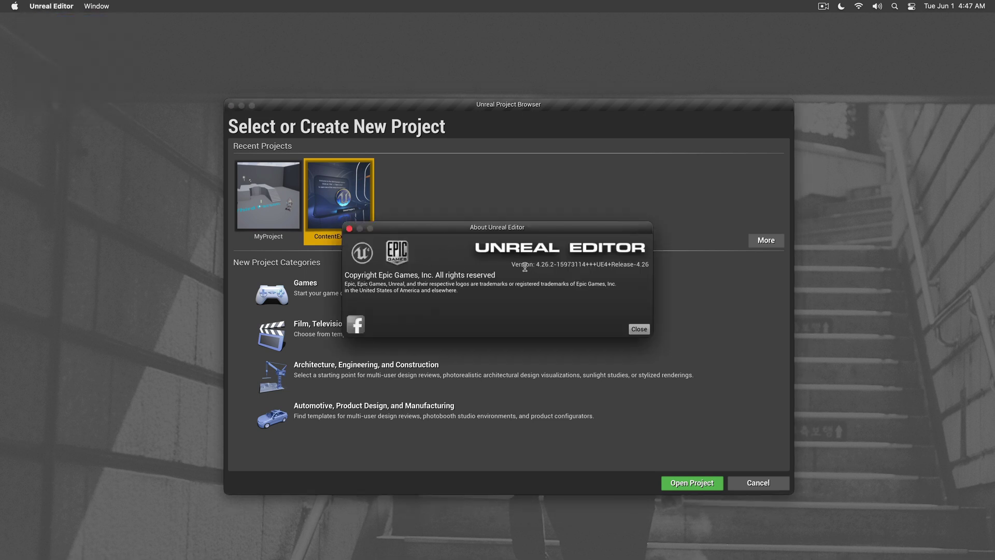
pyautogui.click(639, 329)
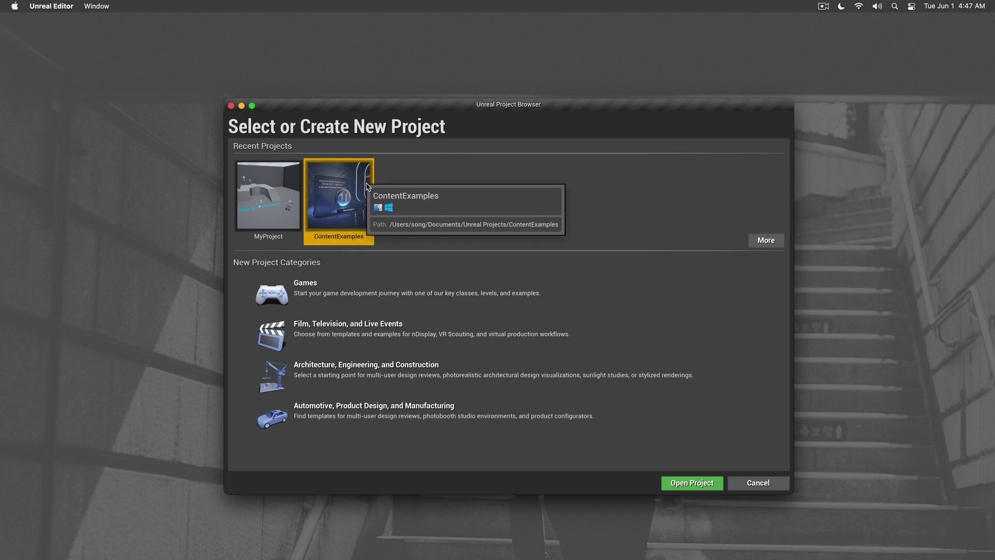
# Open the ContentExamples recent project and deny ScreenFlowHelper's screen recording request.
pyautogui.doubleClick(334, 194)
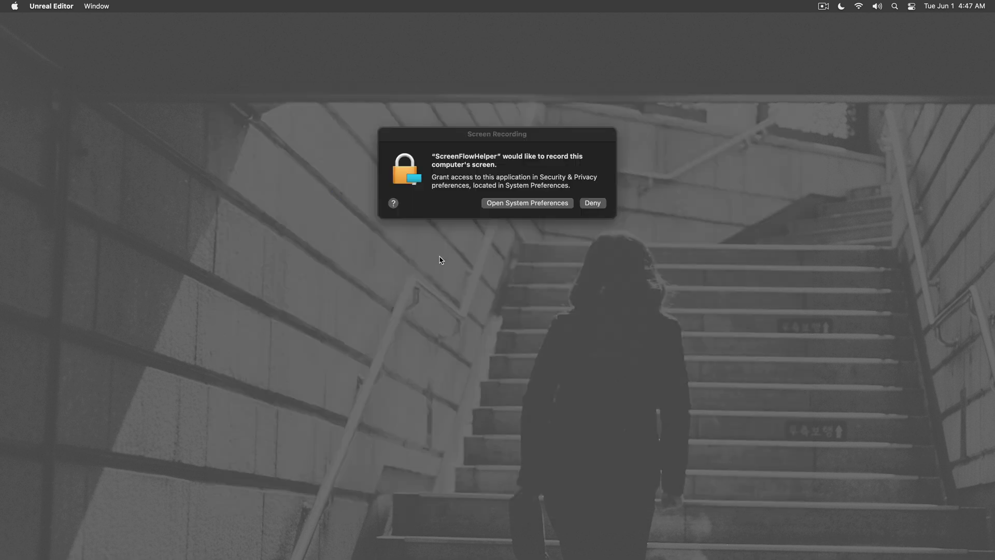
pyautogui.click(592, 202)
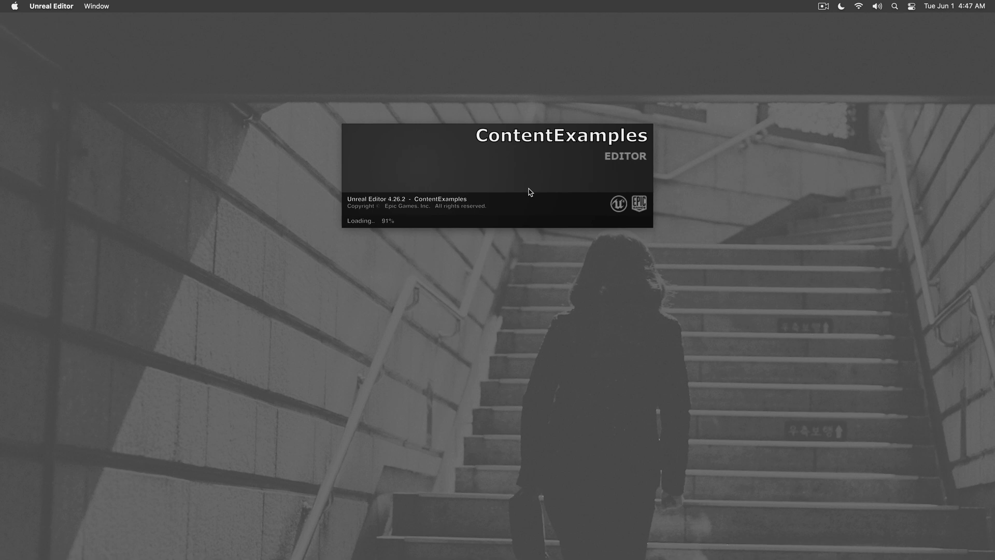
pyautogui.click(592, 202)
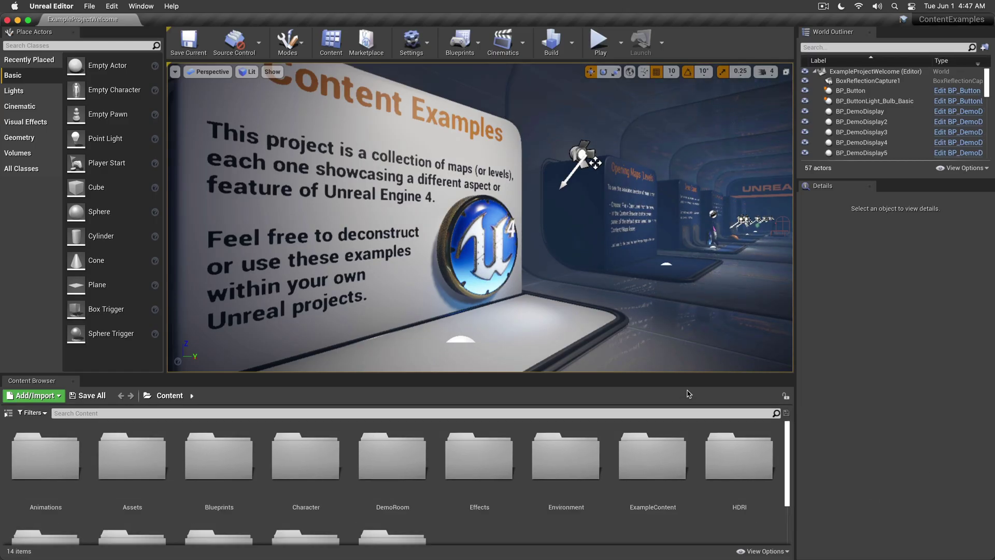
# Reduce the Content Browser's thumbnail scale so more folders fit in view.
pyautogui.moveTo(548, 279); pyautogui.dragTo(472, 274, button='right')
pyautogui.click(761, 551)
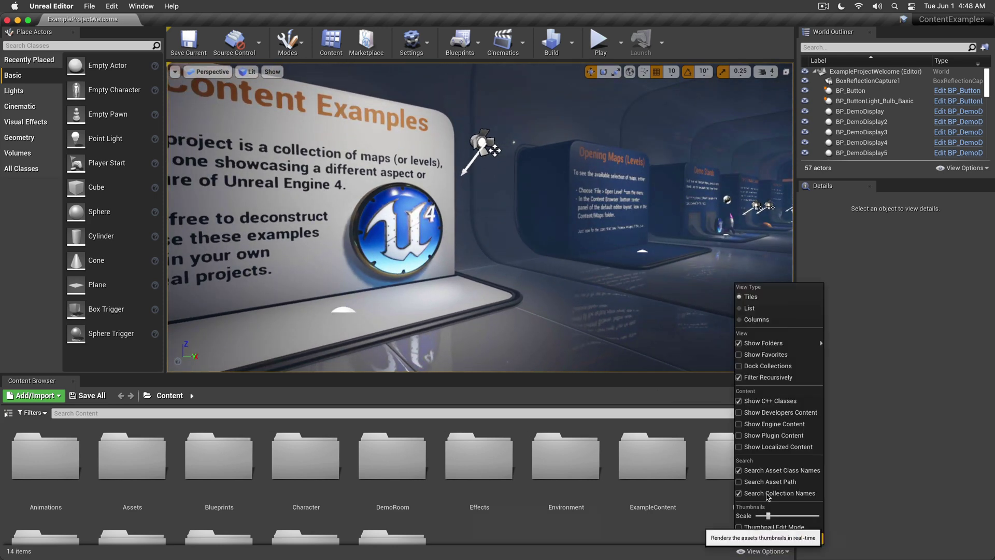
pyautogui.click(767, 515)
pyautogui.moveTo(767, 516); pyautogui.dragTo(760, 516)
pyautogui.click(635, 519)
pyautogui.moveTo(545, 256); pyautogui.dragTo(579, 305, button='right')
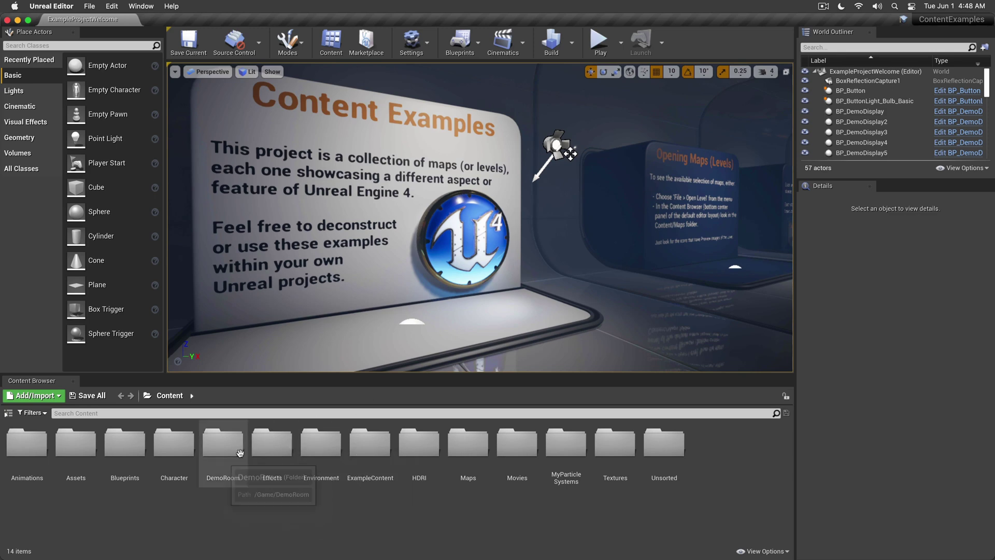
# Open the ParallaxOcclusionMapping level from the Maps folder and close the Message Log.
pyautogui.doubleClick(468, 443)
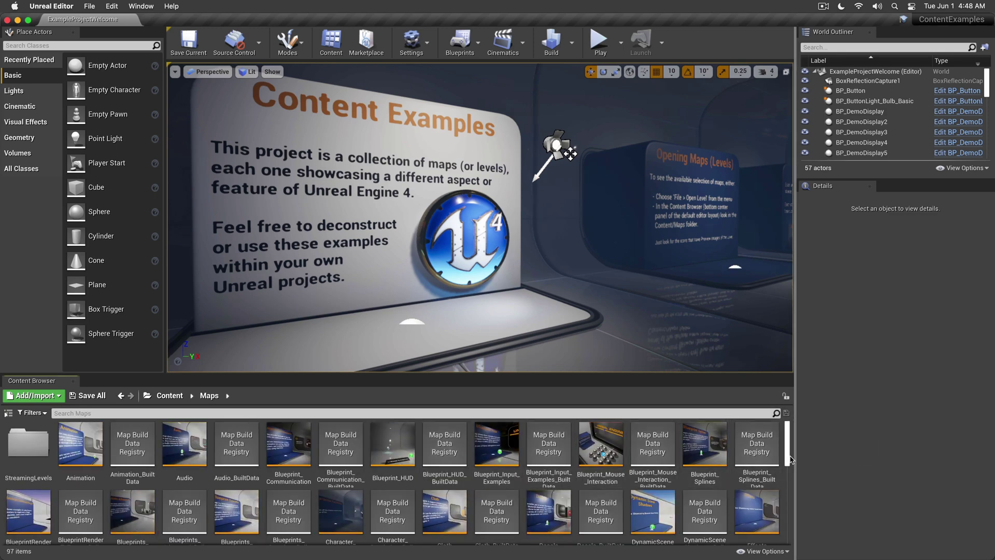
pyautogui.moveTo(787, 458); pyautogui.dragTo(788, 515)
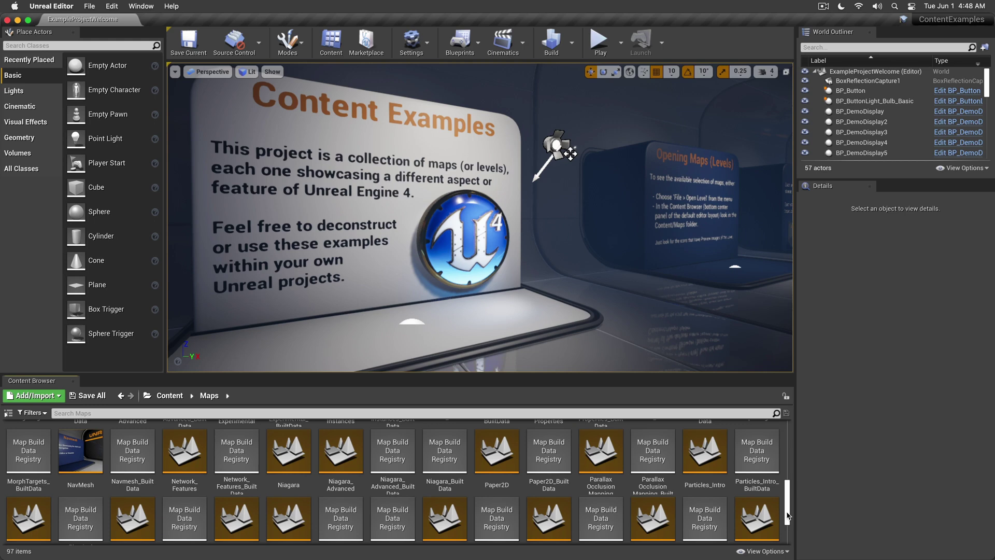
pyautogui.click(612, 452)
pyautogui.doubleClick(612, 451)
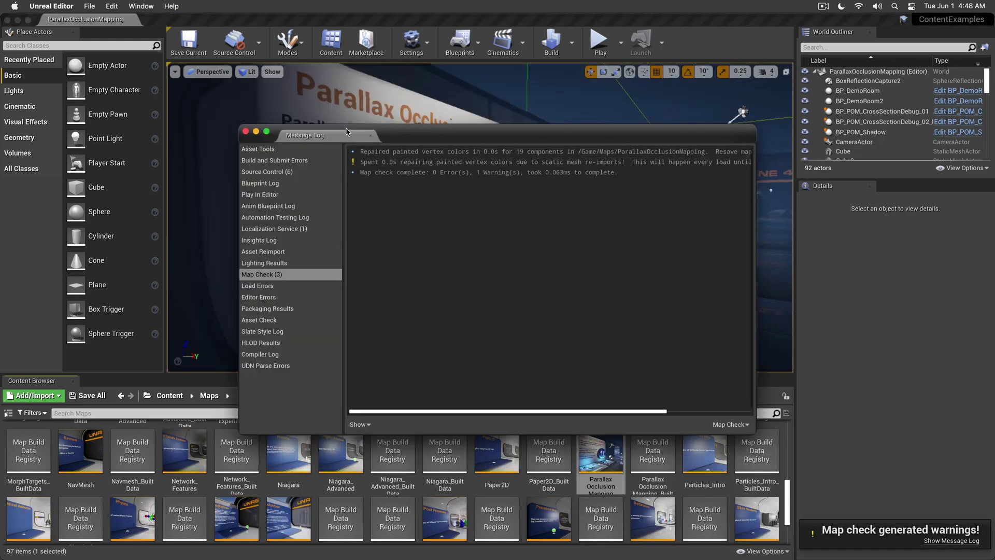
pyautogui.click(370, 136)
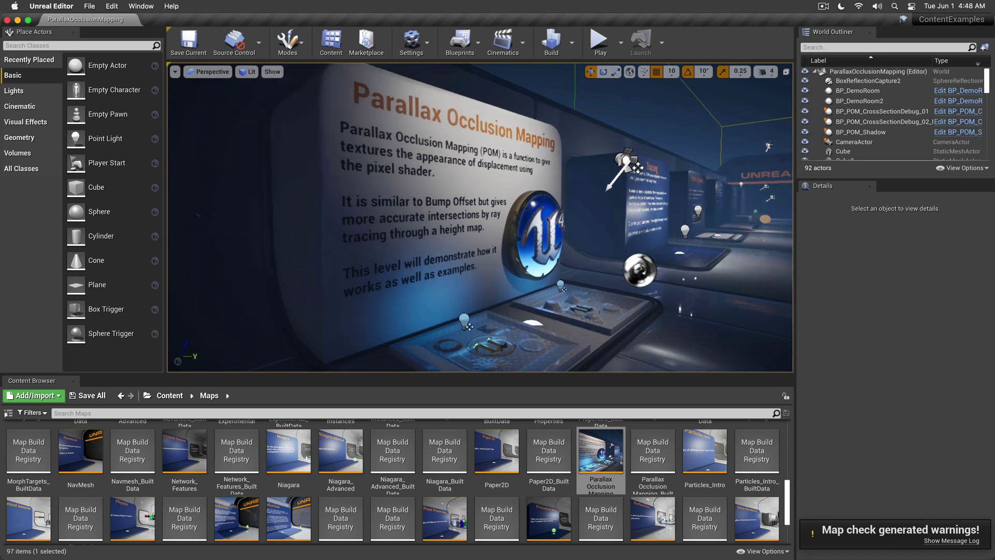
# Filter the level's actors for "post" and select the Global PostProcess volume.
pyautogui.moveTo(506, 293)
pyautogui.mouseDown(button='right')
pyautogui.moveTo(612, 293)
pyautogui.moveTo(630, 303)
pyautogui.moveTo(642, 285)
pyautogui.moveTo(635, 292)
pyautogui.mouseUp(button='right')
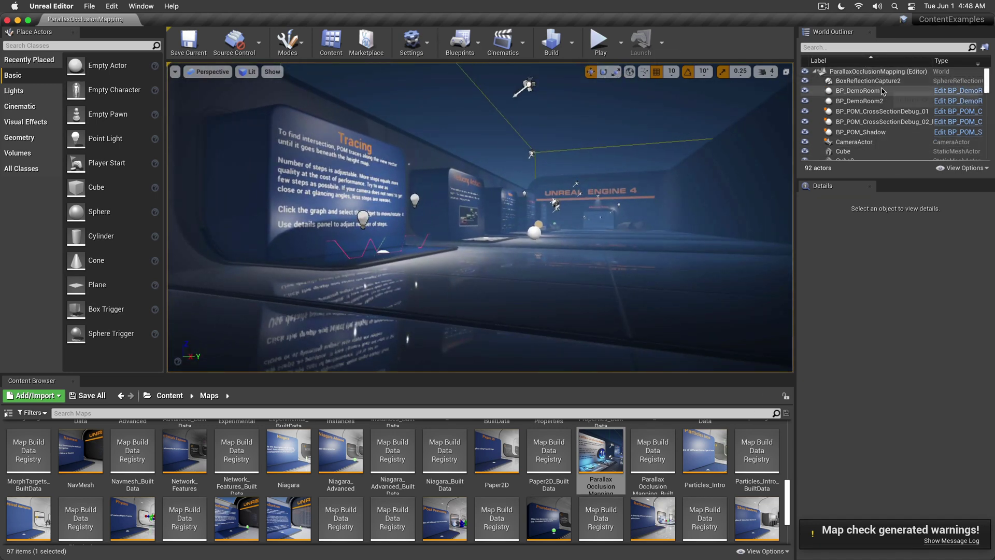
pyautogui.scroll(-3, 885, 107)
pyautogui.scroll(3, 885, 108)
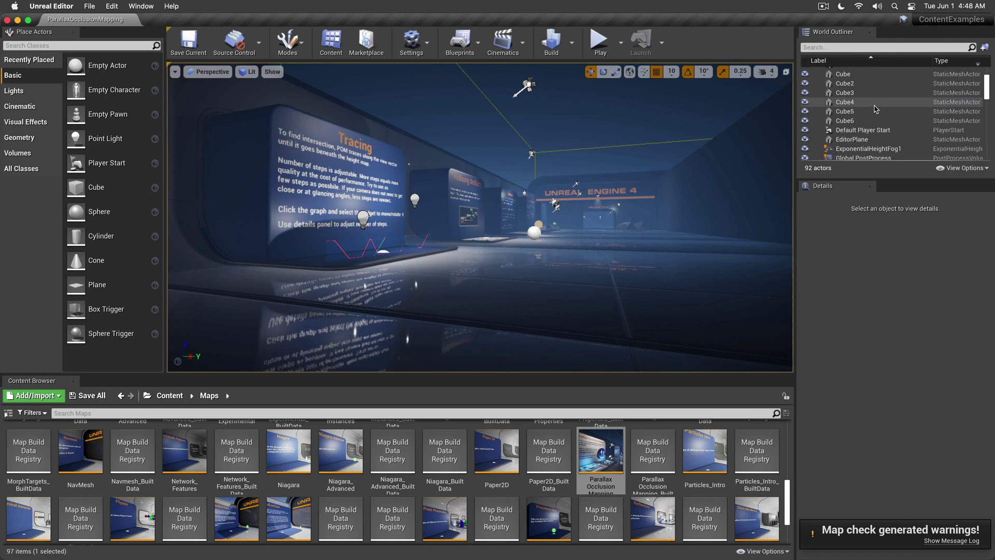
pyautogui.click(837, 47)
pyautogui.write('[')
pyautogui.write('post')
pyautogui.press('Return')
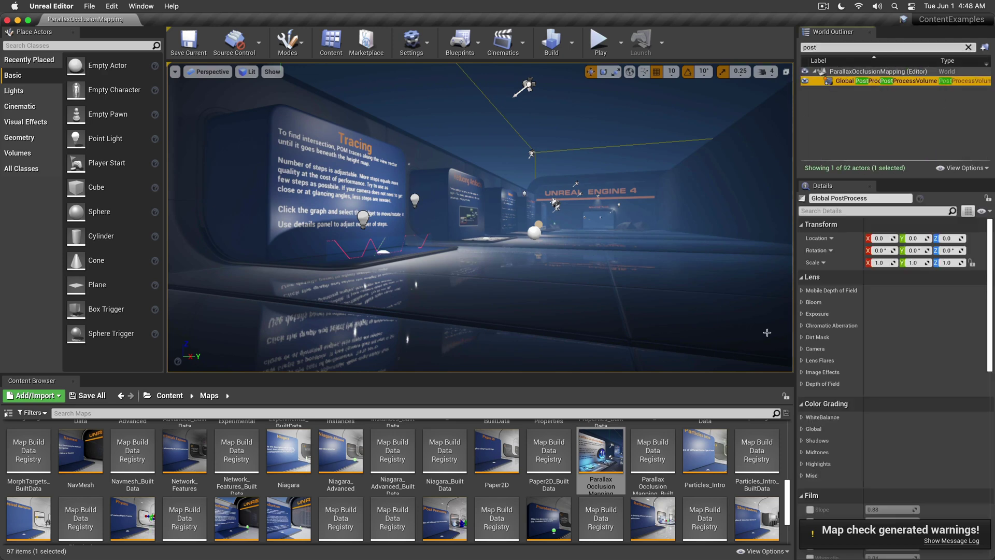
# Enable the Screen Space Reflections Intensity and Quality overrides on the post process volume and set Quality to 100.
pyautogui.scroll(-2, 988, 349)
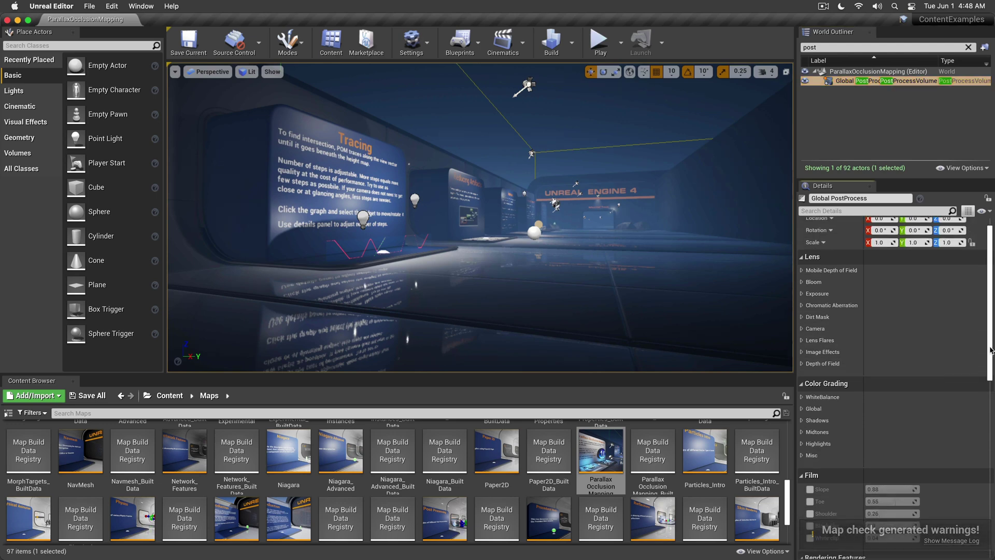
pyautogui.scroll(-10, 826, 412)
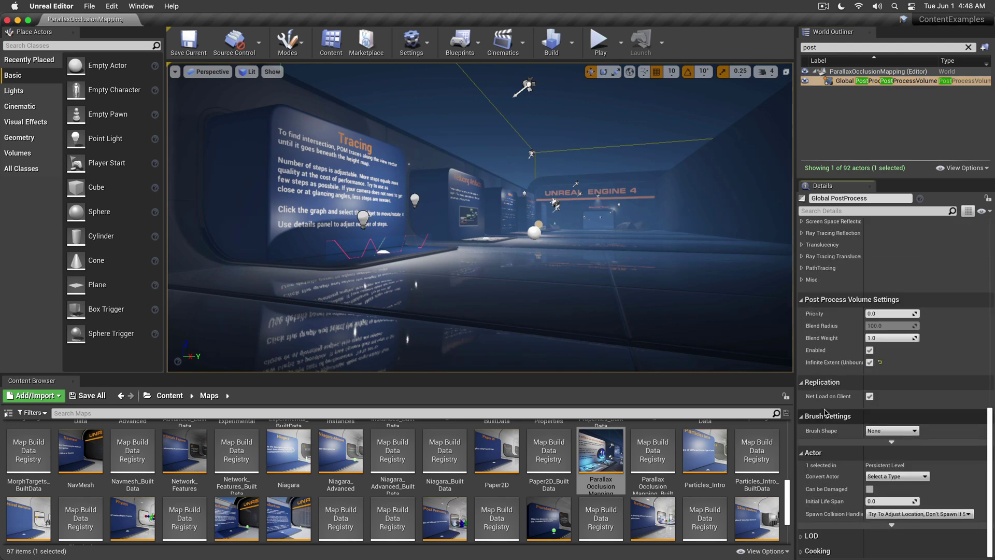
pyautogui.scroll(8, 826, 412)
pyautogui.click(803, 317)
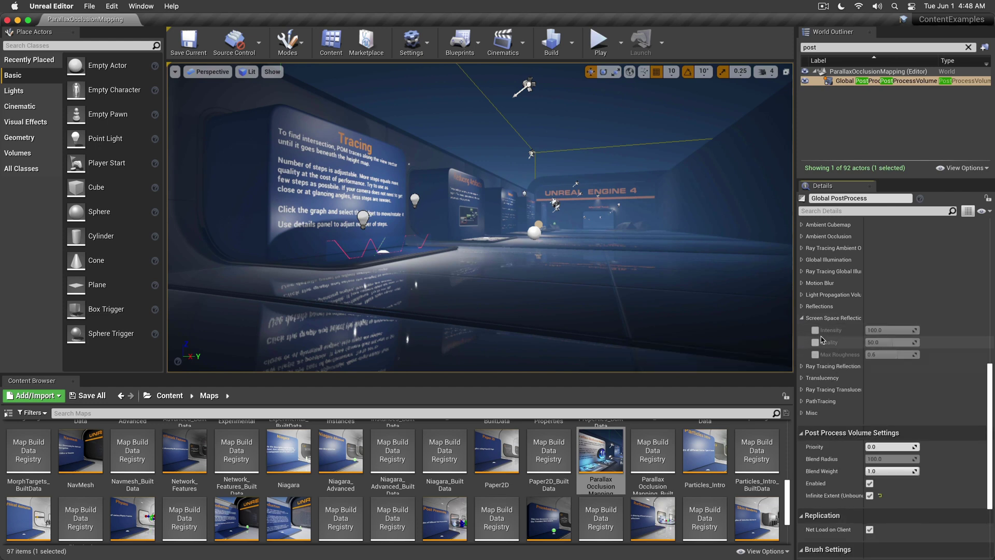
pyautogui.click(815, 330)
pyautogui.click(815, 342)
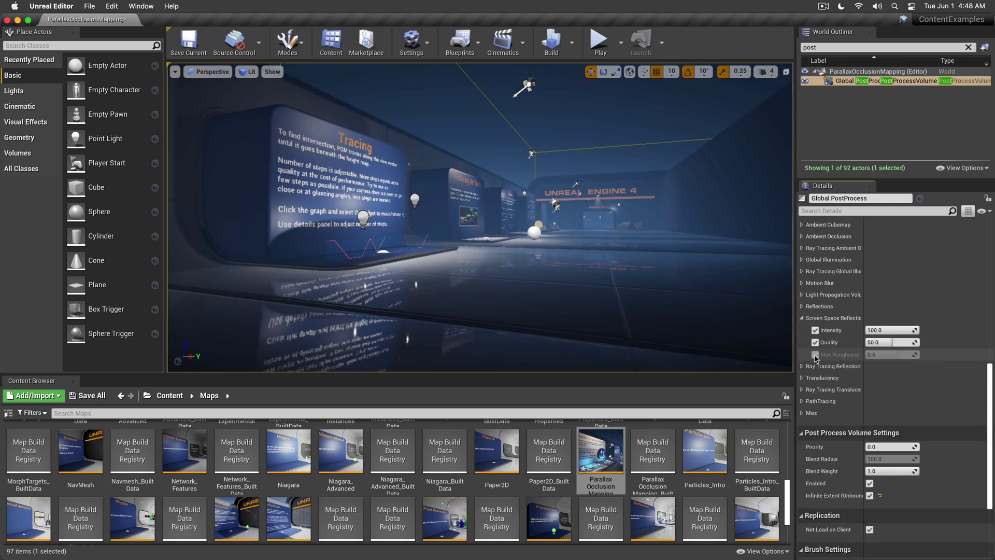
pyautogui.click(891, 342)
pyautogui.write('100')
pyautogui.press('Return')
pyautogui.moveTo(480, 296); pyautogui.dragTo(448, 301, button='right')
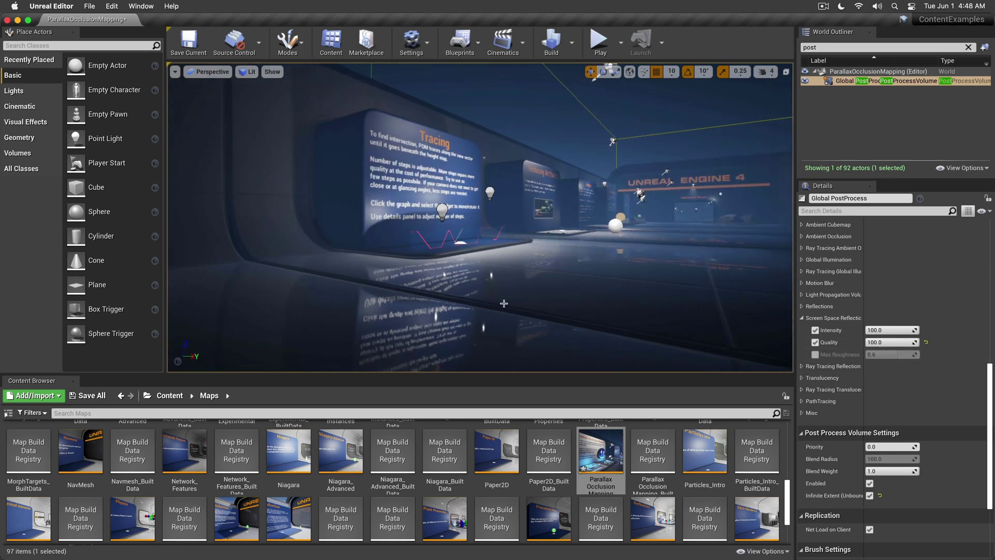
# Enable the Max Roughness override for Screen Space Reflections and set it to 1.
pyautogui.click(814, 355)
pyautogui.click(890, 354)
pyautogui.write('1')
pyautogui.press('Return')
pyautogui.moveTo(587, 297)
pyautogui.mouseDown(button='right')
pyautogui.moveTo(435, 297)
pyautogui.moveTo(597, 300)
pyautogui.mouseUp(button='right')
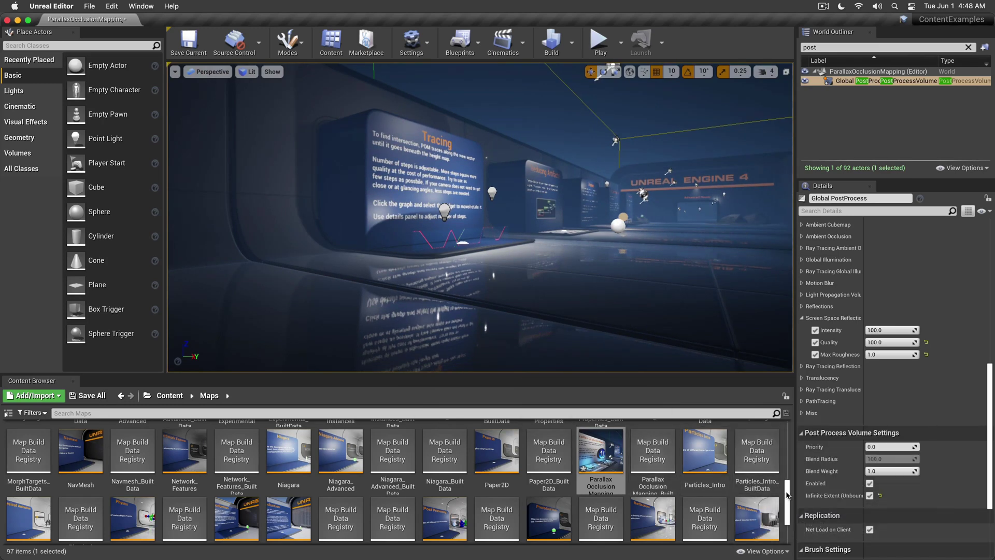
# Disable the Intensity, Quality and Max Roughness overrides for Screen Space Reflections.
pyautogui.moveTo(787, 496); pyautogui.dragTo(786, 491)
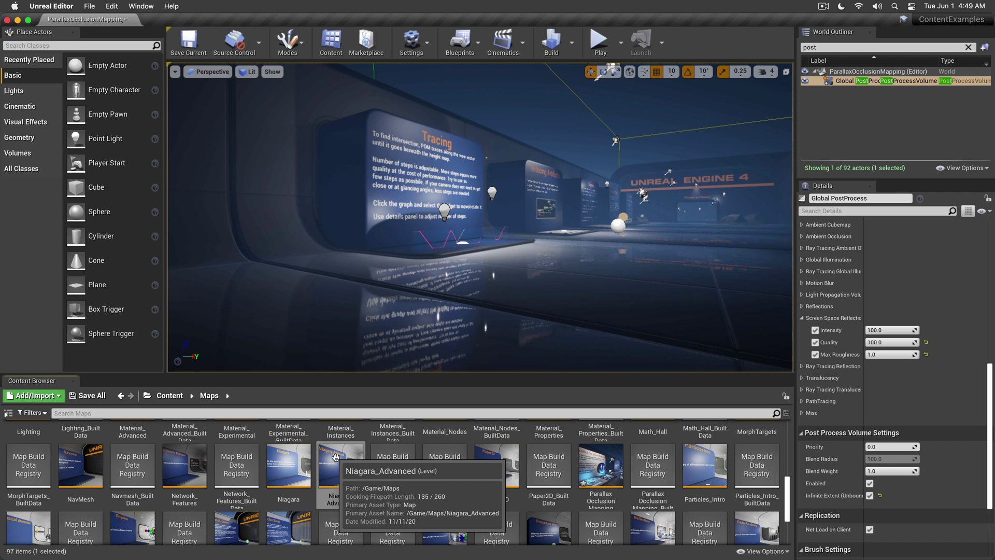
pyautogui.click(815, 331)
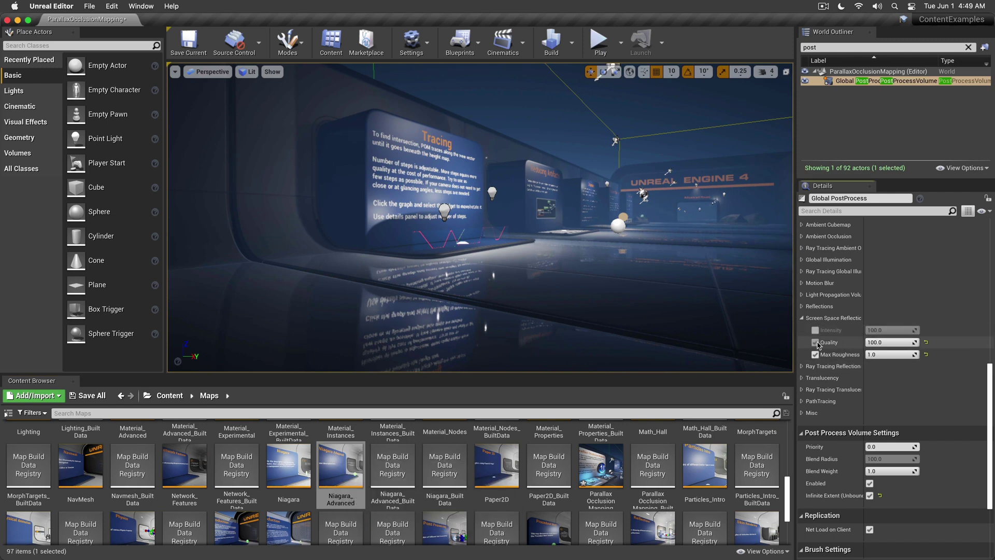
pyautogui.click(815, 342)
pyautogui.click(815, 354)
# Open the Niagara_Advanced level without saving the changes to ParallaxOcclusionMapping.
pyautogui.click(334, 469)
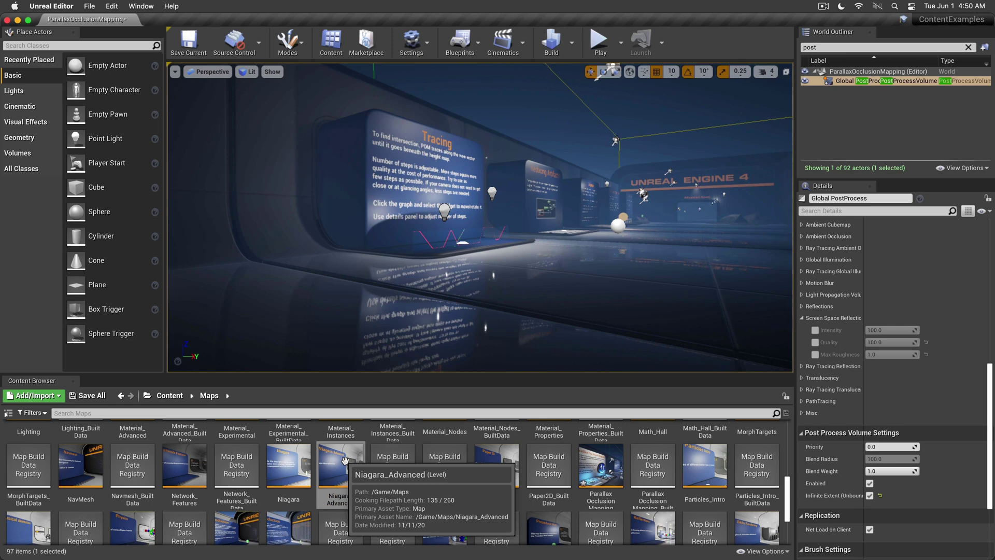
pyautogui.doubleClick(345, 460)
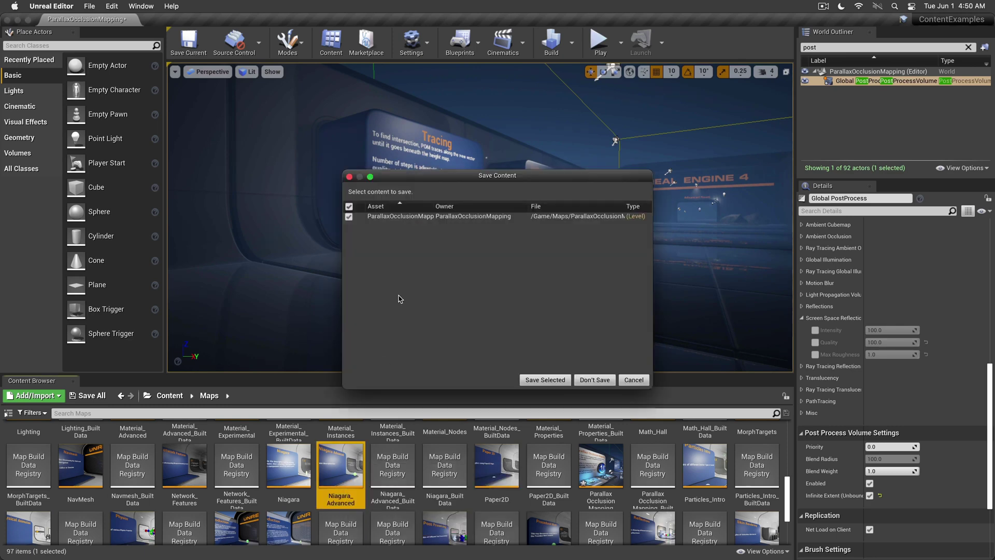
pyautogui.click(594, 380)
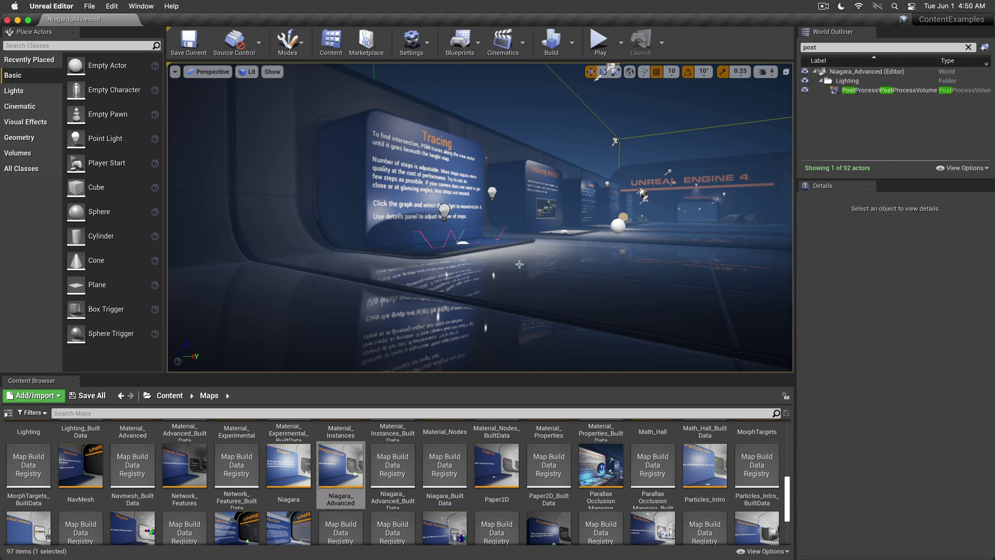
pyautogui.click(55, 6)
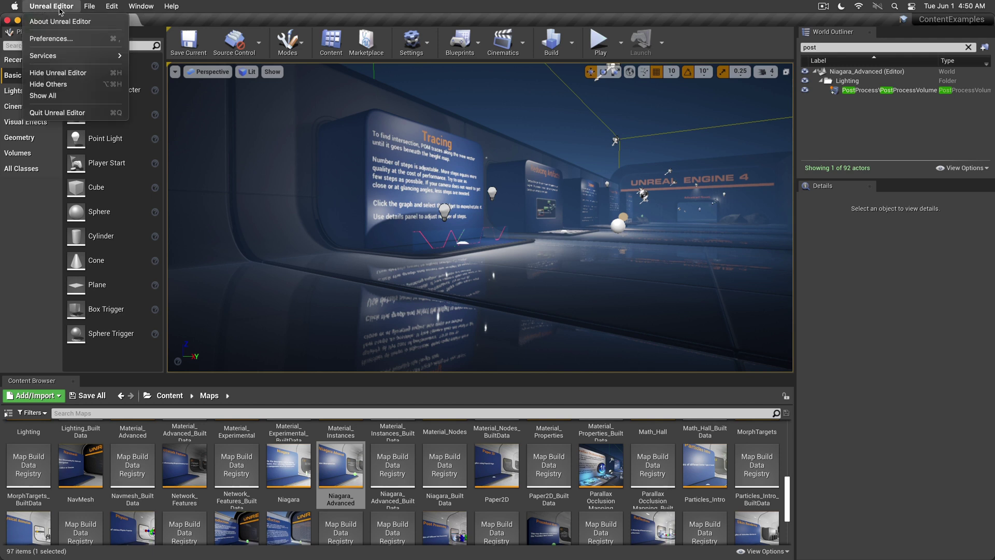
pyautogui.click(460, 267)
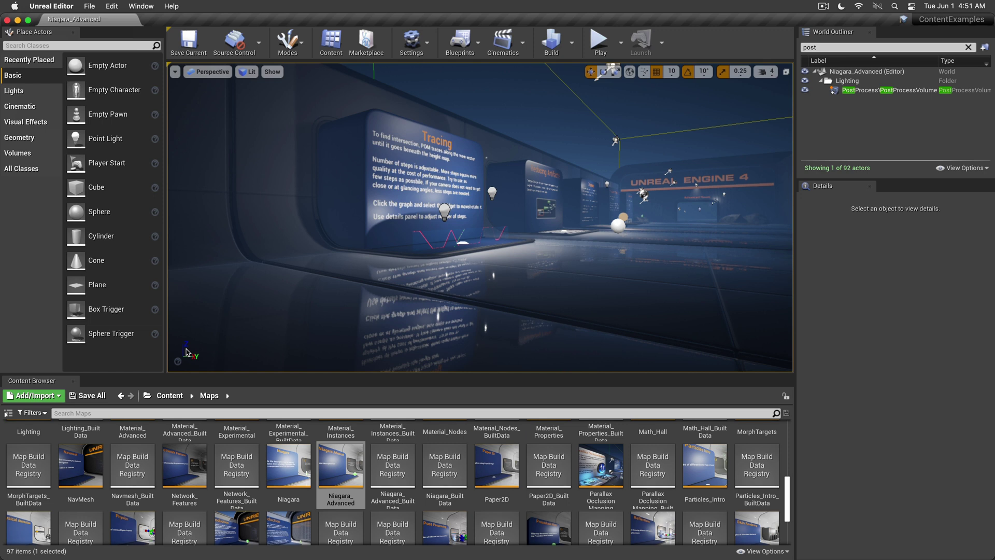
pyautogui.press('super+alt+Escape')
pyautogui.moveTo(113, 409); pyautogui.dragTo(122, 318)
pyautogui.click(73, 393)
pyautogui.click(72, 400)
pyautogui.click(68, 414)
pyautogui.click(137, 404)
pyautogui.click(36, 315)
pyautogui.click(32, 5)
pyautogui.click(134, 294)
pyautogui.click(51, 5)
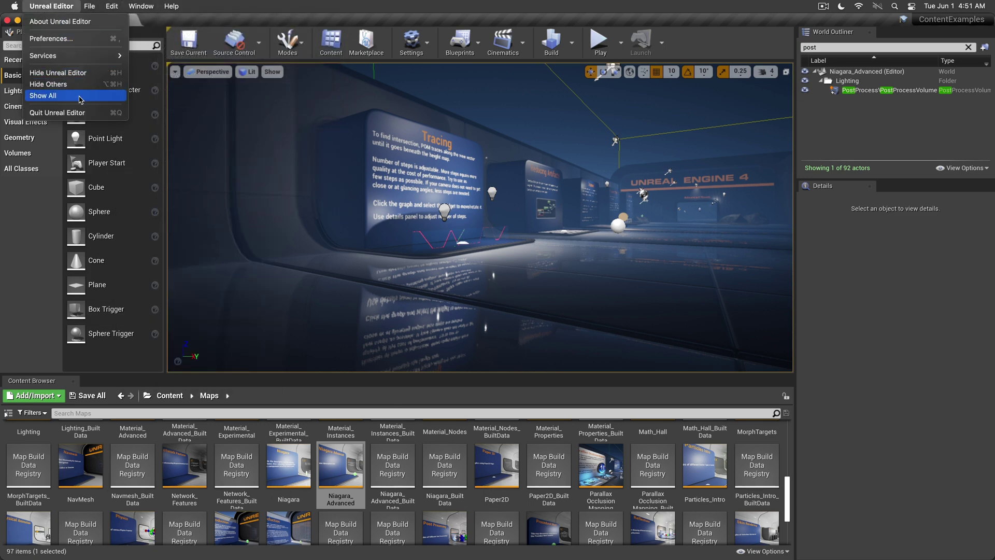
pyautogui.click(394, 253)
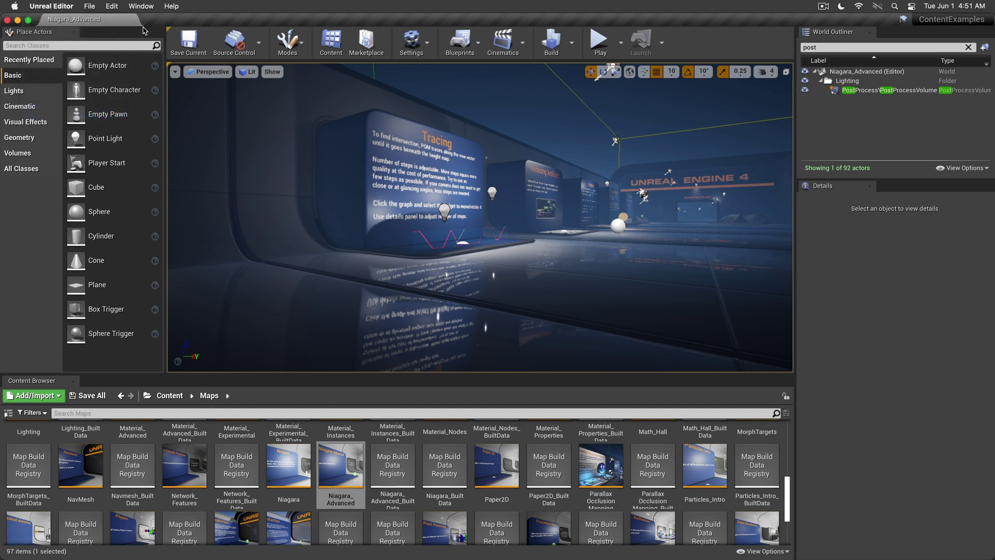
pyautogui.click(54, 4)
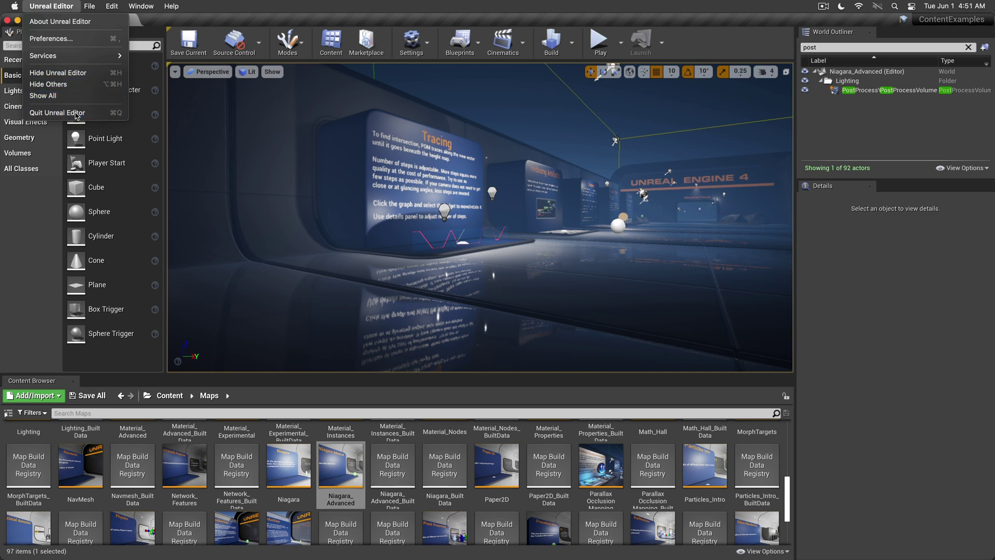
pyautogui.click(551, 277)
# Force quit Unreal Editor through the system's Force Quit Applications window and confirm losing unsaved changes.
pyautogui.press('super+alt+Escape')
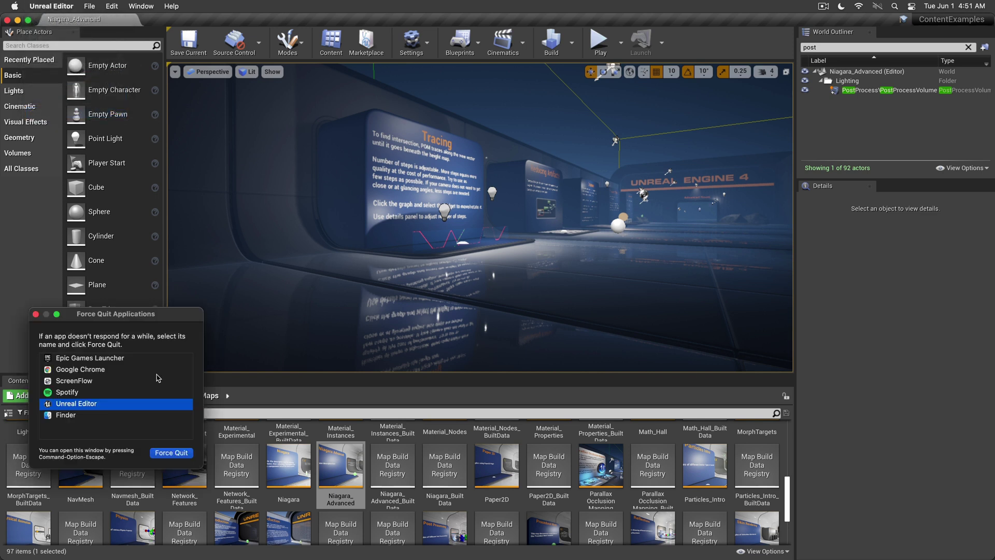
pyautogui.click(173, 454)
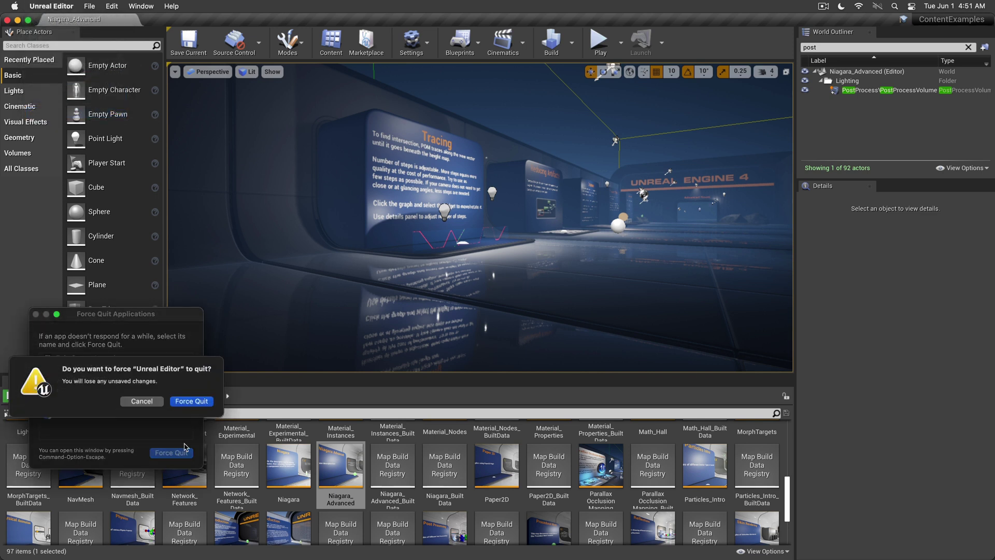
pyautogui.click(196, 406)
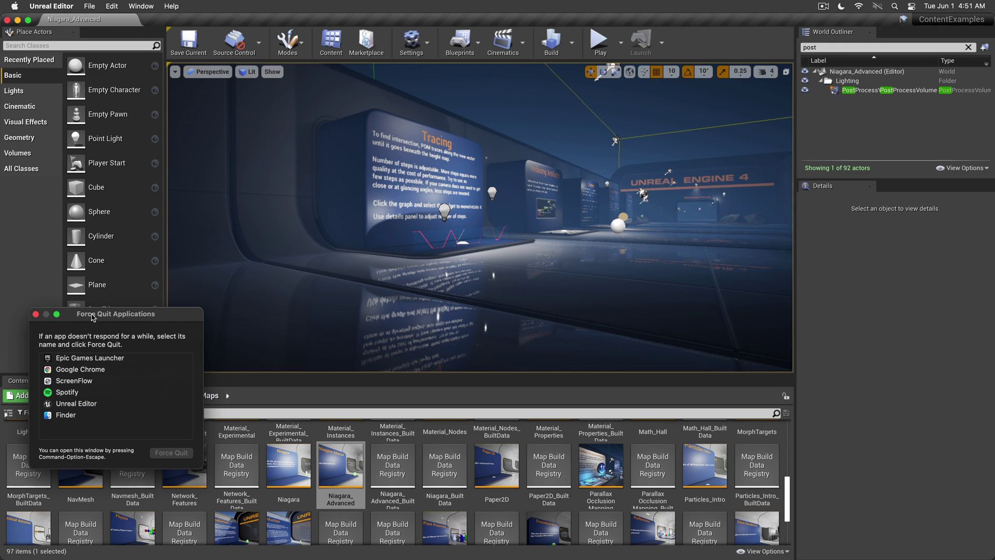
pyautogui.moveTo(88, 314); pyautogui.dragTo(119, 327)
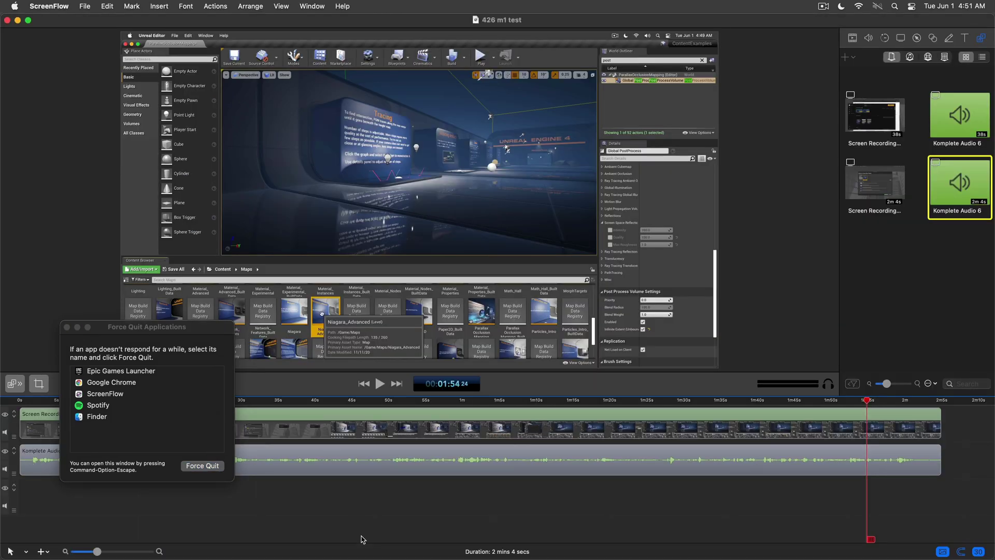
pyautogui.press('super+m')
# Check the engine version in the About Unreal Editor window and close the window.
pyautogui.moveTo(420, 108); pyautogui.dragTo(471, 129)
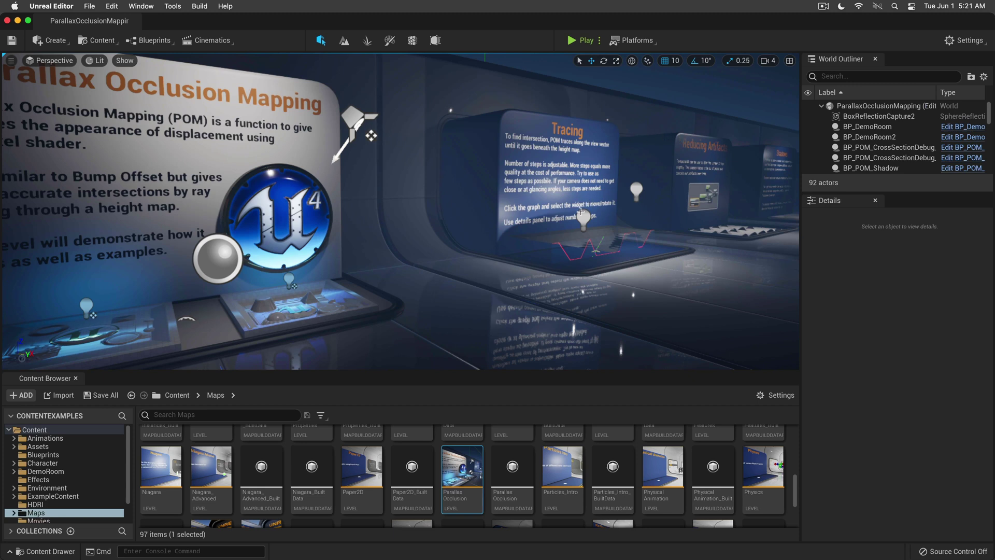
pyautogui.click(54, 6)
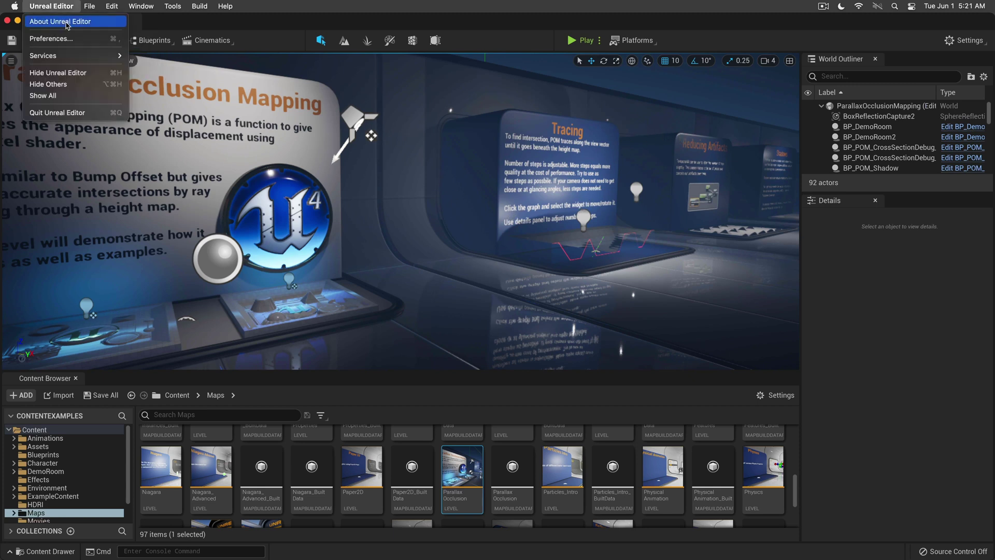
pyautogui.click(67, 20)
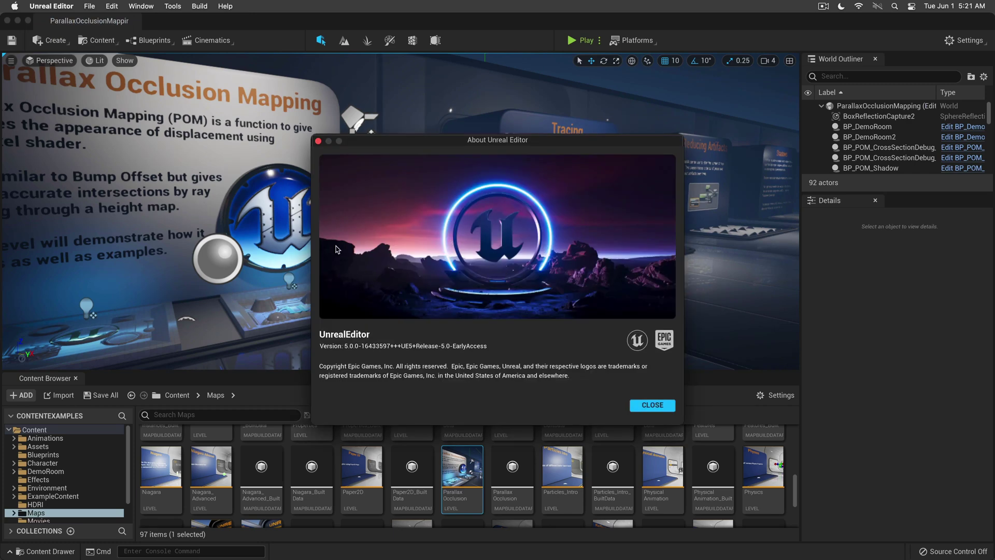
pyautogui.click(318, 140)
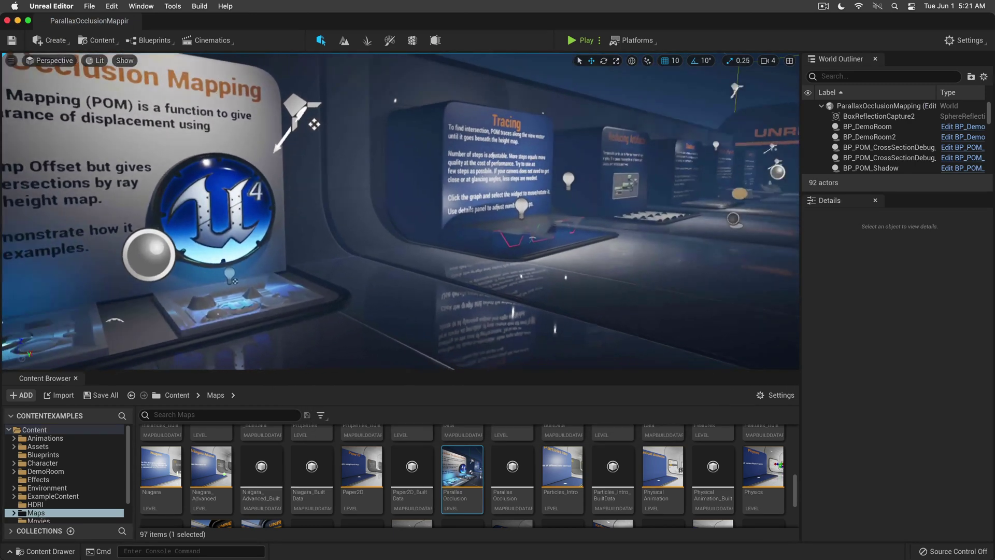
# Look over the ParallaxOcclusionMapping displays and open the Niagara_Advanced level from the Maps folder.
pyautogui.moveTo(525, 212)
pyautogui.mouseDown()
pyautogui.moveTo(501, 233)
pyautogui.moveTo(495, 218)
pyautogui.moveTo(522, 223)
pyautogui.moveTo(524, 212)
pyautogui.mouseUp()
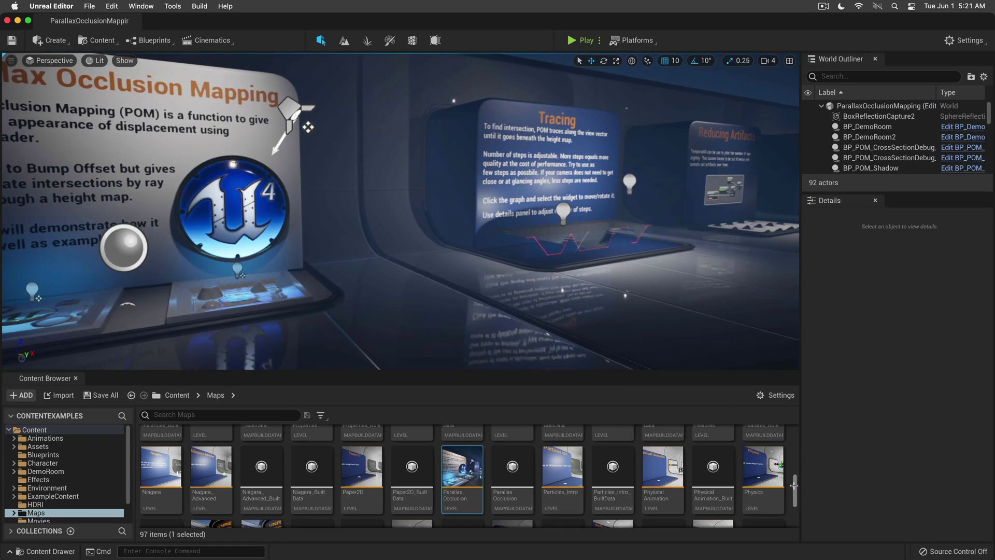
pyautogui.moveTo(415, 337)
pyautogui.mouseDown(button='right')
pyautogui.moveTo(363, 322)
pyautogui.moveTo(446, 337)
pyautogui.moveTo(332, 330)
pyautogui.mouseUp(button='right')
pyautogui.moveTo(513, 213); pyautogui.dragTo(481, 212, button='right')
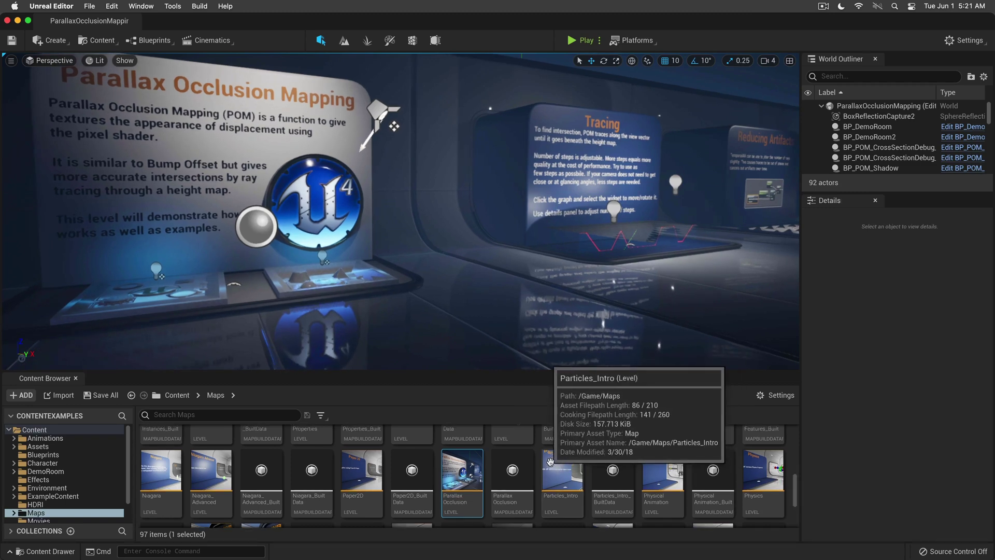
pyautogui.scroll(2, 570, 458)
pyautogui.scroll(-2, 456, 466)
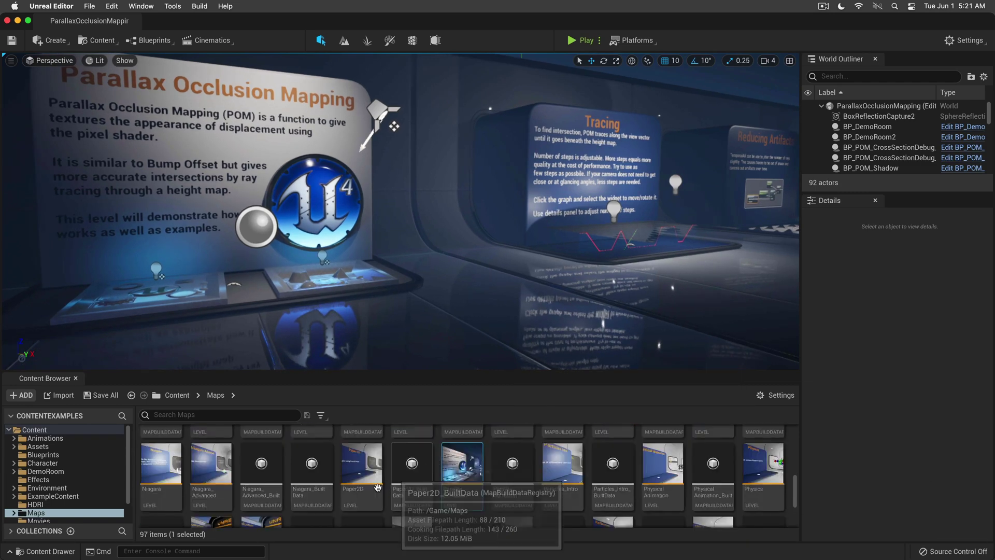
pyautogui.doubleClick(211, 462)
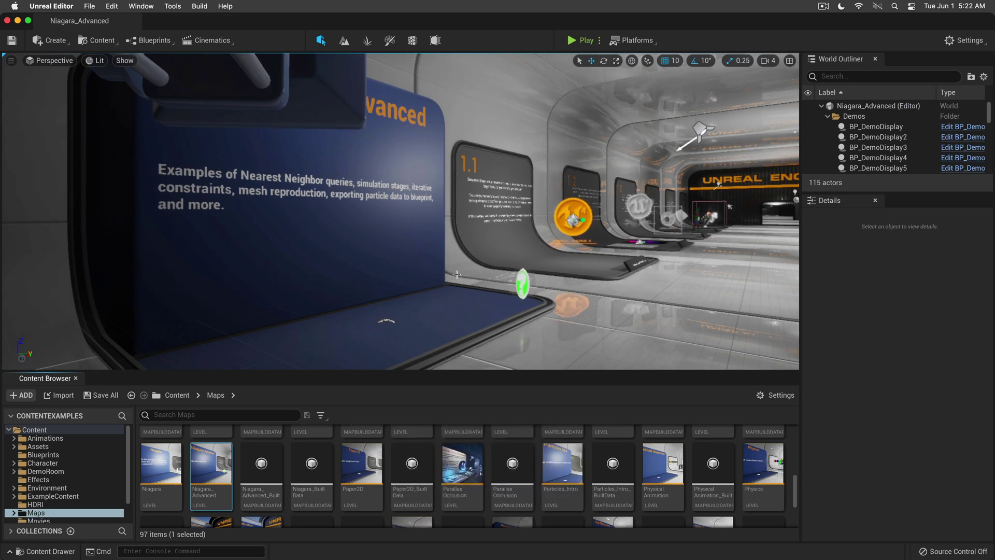
# Fly through the Niagara_Advanced level from the entrance to the 2.2 and 2.3 particle displays.
pyautogui.moveTo(446, 277); pyautogui.dragTo(373, 269, button='right')
pyautogui.press('d')
pyautogui.press('d')
pyautogui.press('d')
pyautogui.moveTo(495, 196); pyautogui.dragTo(516, 166)
pyautogui.press('d')
pyautogui.moveTo(400, 211)
pyautogui.mouseDown(button='right')
pyautogui.moveTo(483, 211)
pyautogui.moveTo(384, 218)
pyautogui.moveTo(607, 211)
pyautogui.moveTo(390, 211)
pyautogui.moveTo(452, 211)
pyautogui.moveTo(400, 211)
pyautogui.mouseUp(button='right')
pyautogui.press('d')
pyautogui.press('w')
pyautogui.press('d')
pyautogui.press('w')
pyautogui.press('s')
pyautogui.press('d')
pyautogui.press('w')
pyautogui.press('w')
pyautogui.press('d')
pyautogui.press('w')
pyautogui.press('d')
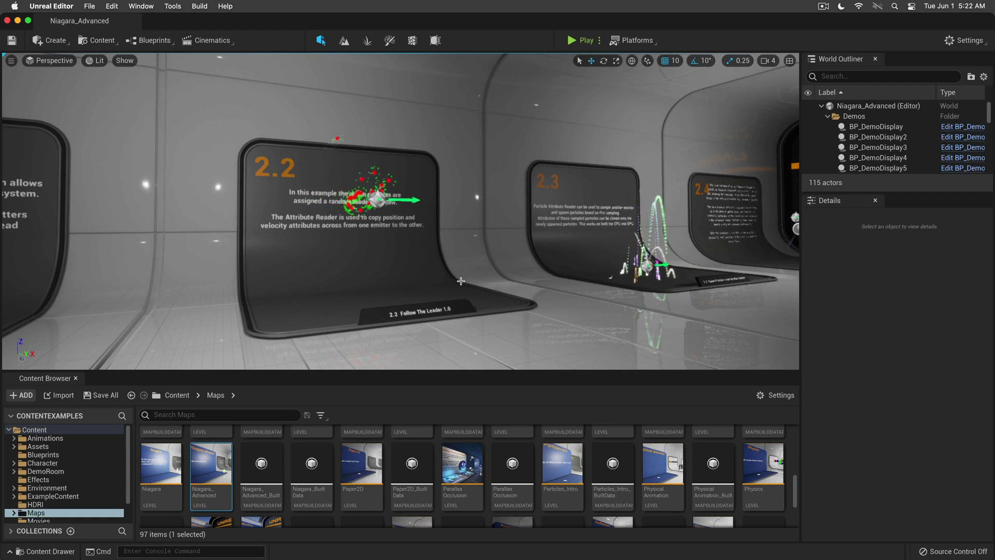
# Examine the Niagara displays along the hall from section 3 through to 4.4 Collisions in Simulation Stages.
pyautogui.moveTo(400, 211); pyautogui.dragTo(497, 211, button='right')
pyautogui.press('w')
pyautogui.press('w')
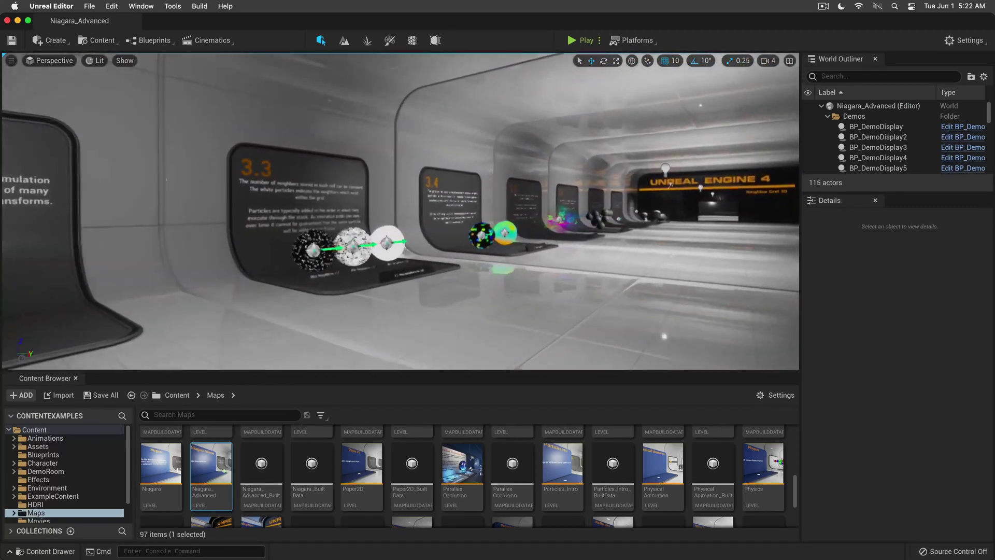
pyautogui.press('w')
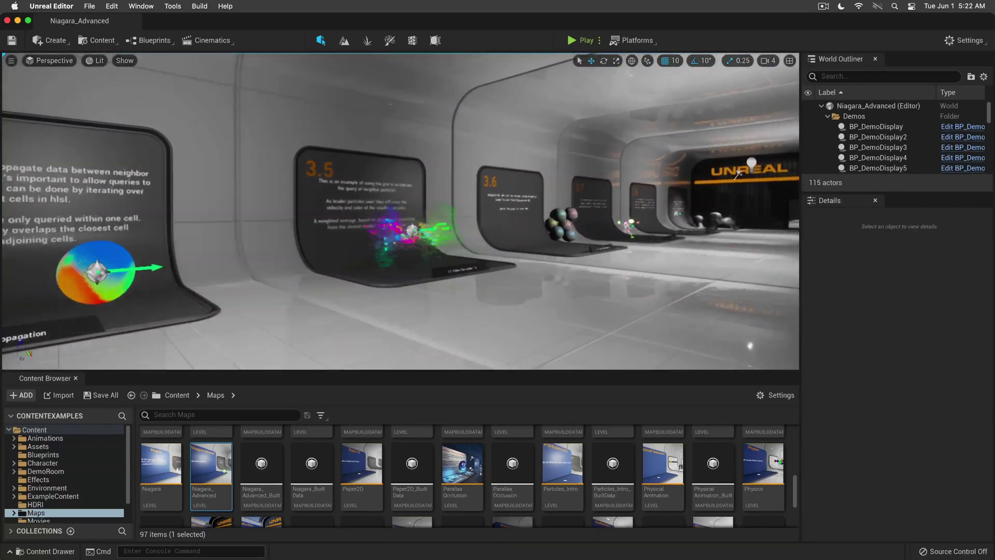
pyautogui.press('w')
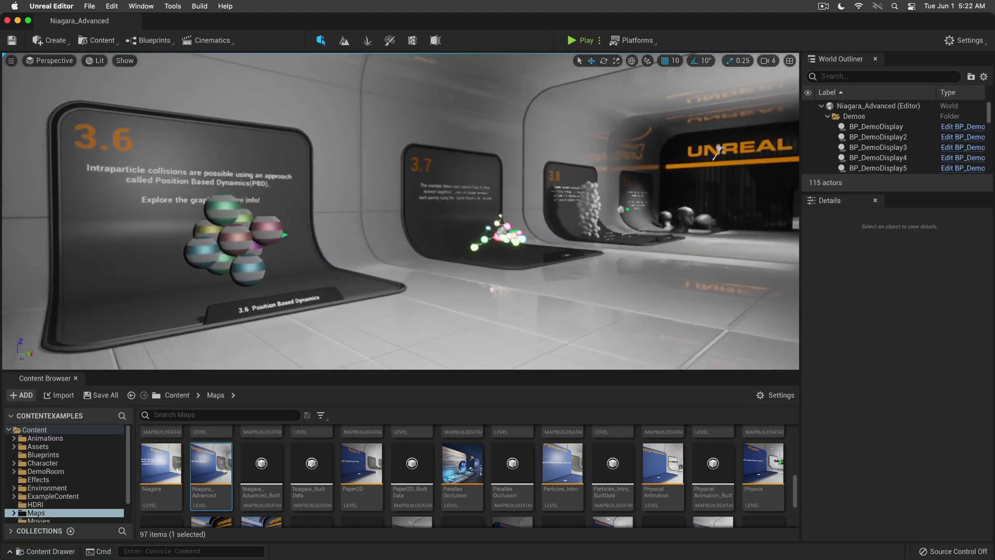
pyautogui.press('w')
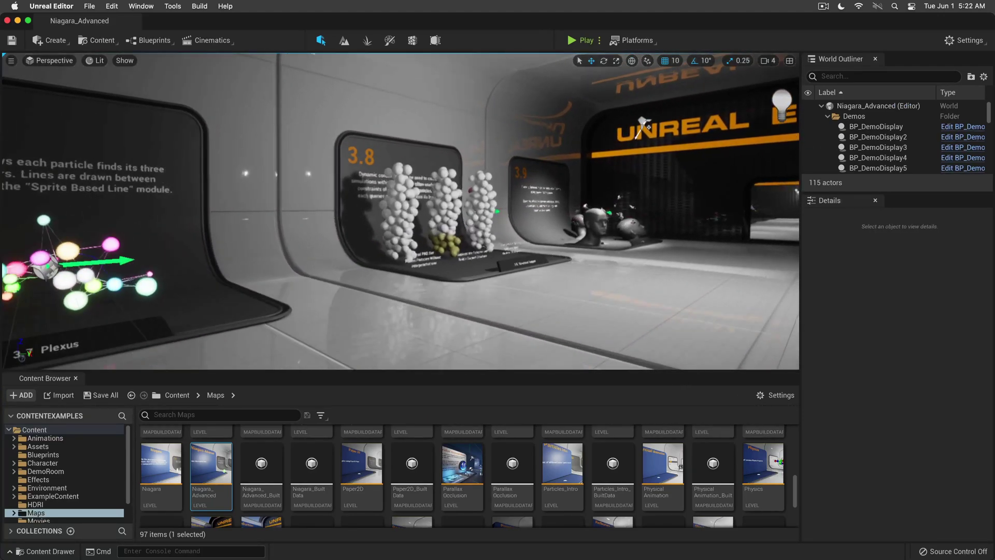
pyautogui.press('w')
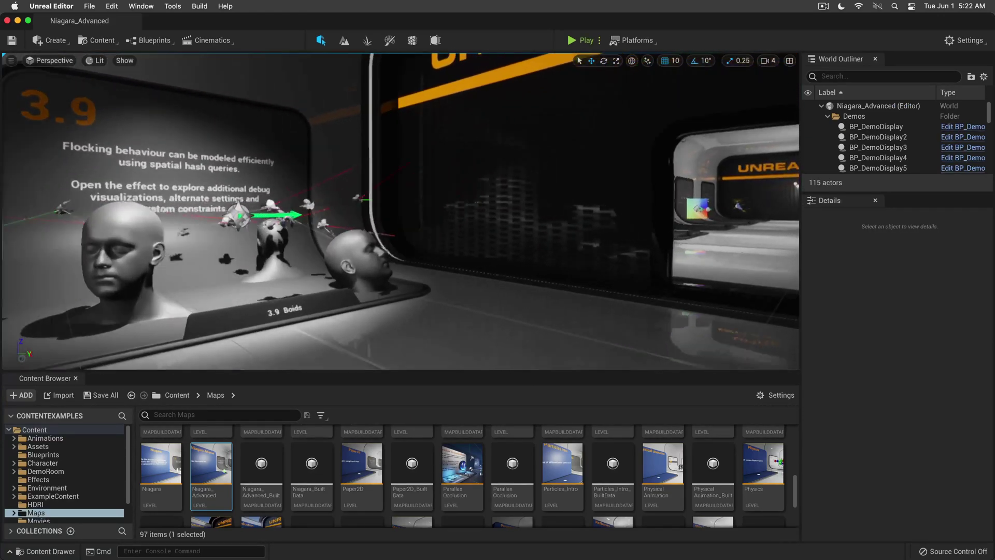
pyautogui.press('w')
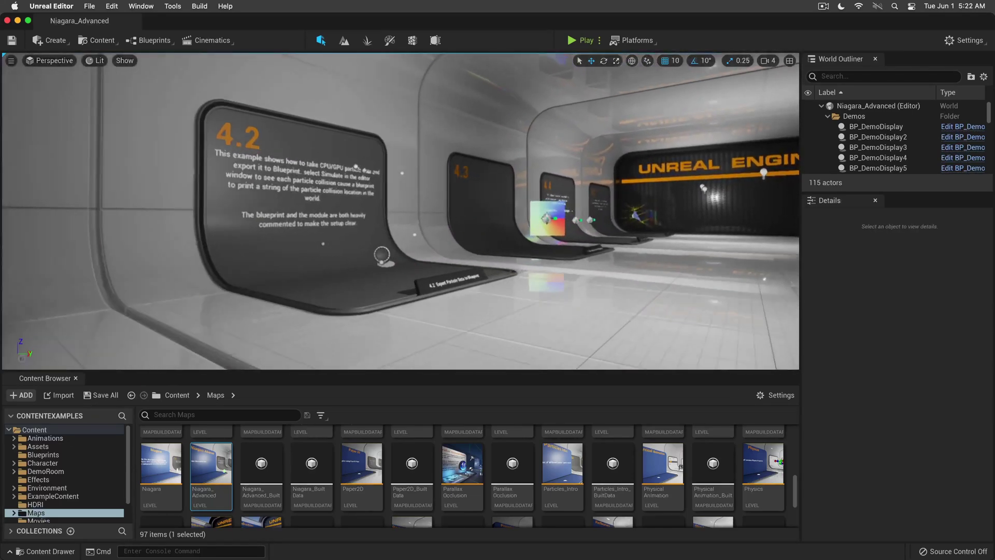
pyautogui.press('w')
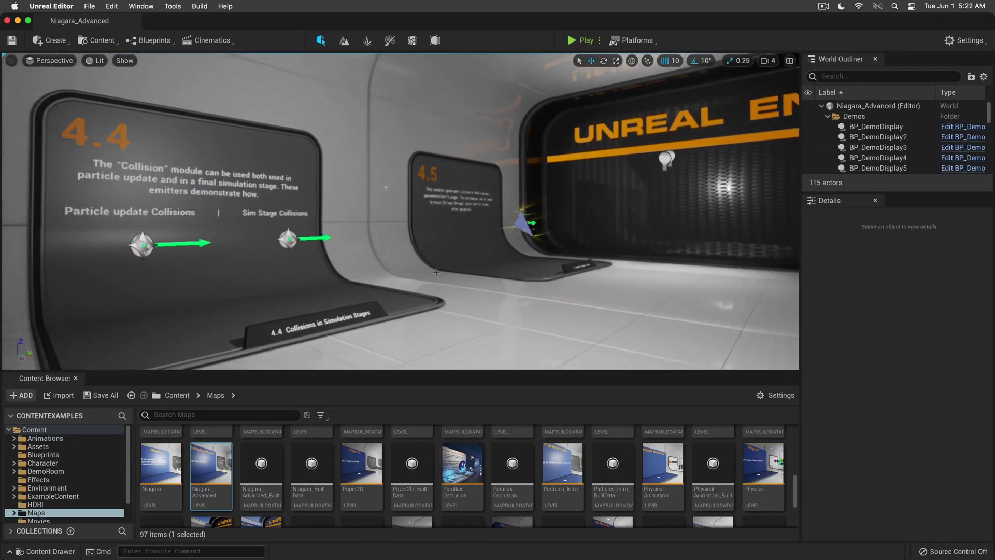
# Turn around and fly back through the hall to the 3.7 Plexus and 3.6 Position Based Dynamics displays.
pyautogui.moveTo(436, 272); pyautogui.dragTo(176, 272, button='right')
pyautogui.press('w')
pyautogui.press('w')
pyautogui.press('w')
pyautogui.press('w')
pyautogui.moveTo(473, 276); pyautogui.dragTo(442, 277, button='right')
pyautogui.press('w')
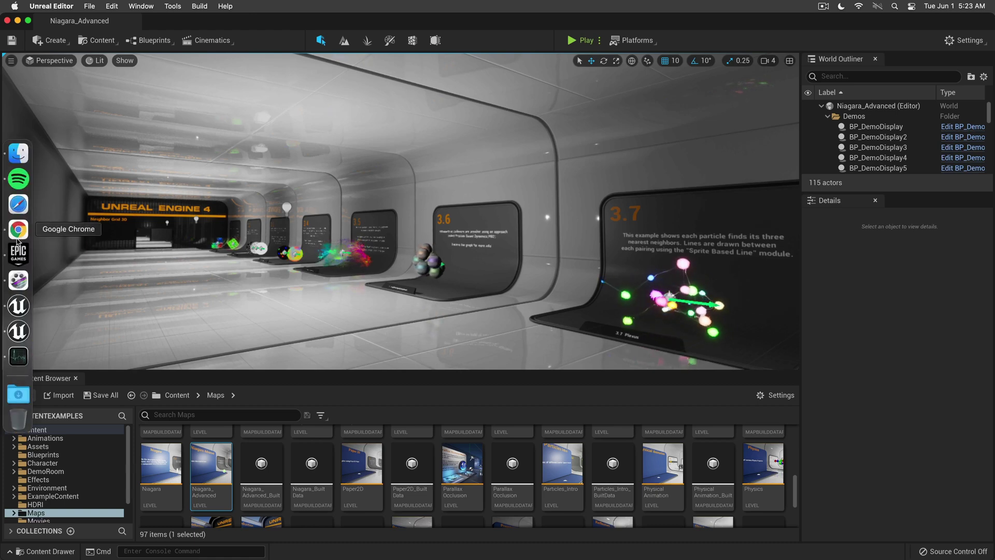
# Switch to Chrome and browse the Virtual Production and Platform sections of the Unreal Engine 4.27 public roadmap.
pyautogui.click(15, 229)
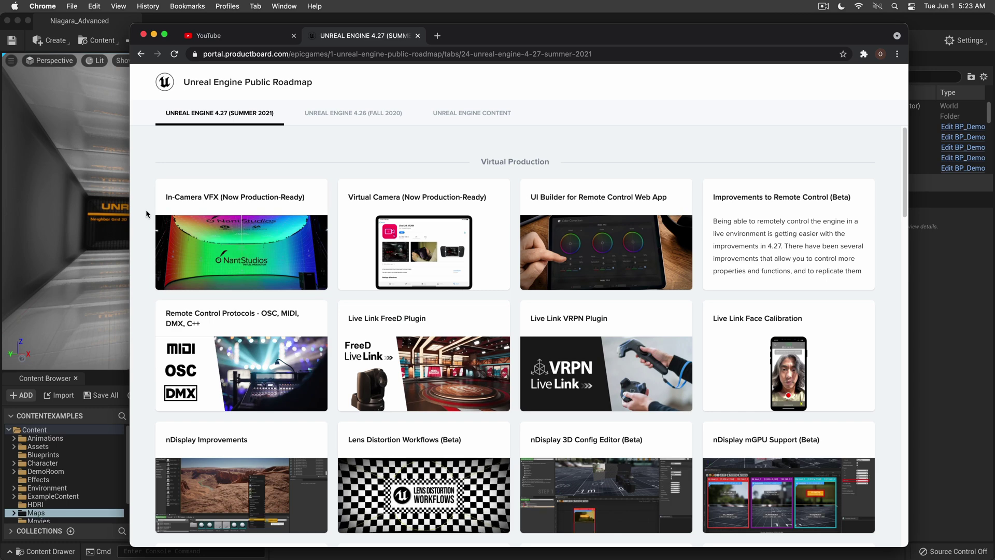
pyautogui.scroll(-3, 146, 214)
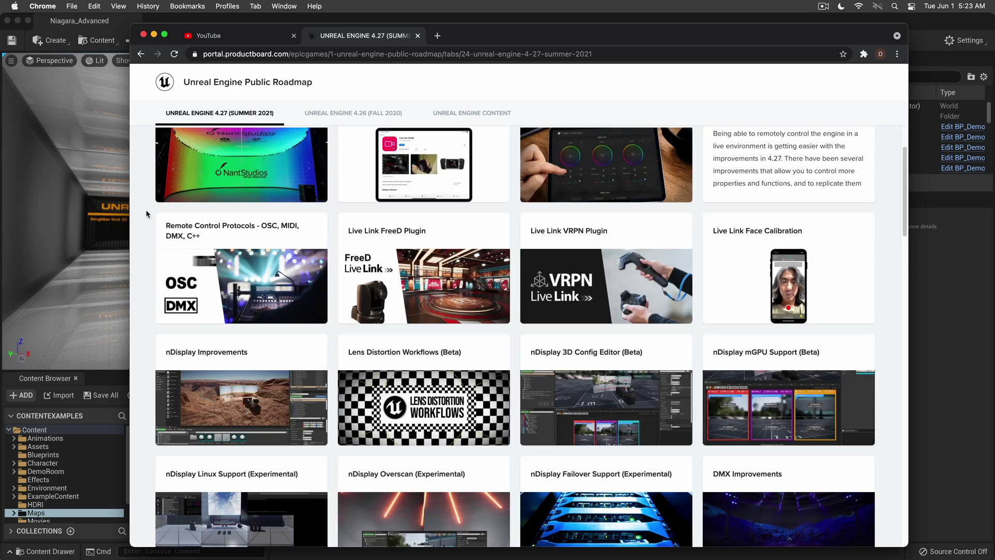
pyautogui.scroll(2, 147, 211)
pyautogui.scroll(-5, 146, 211)
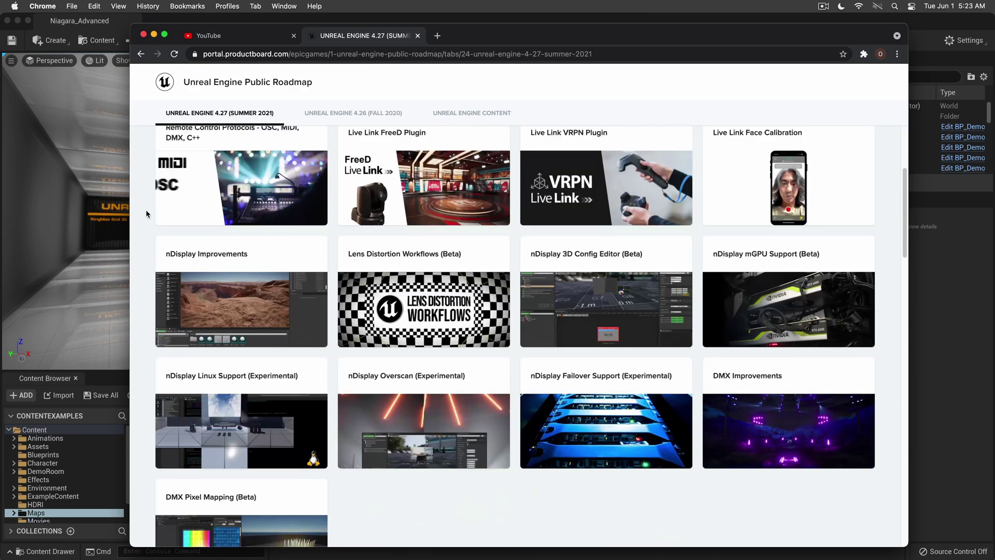
pyautogui.scroll(-5, 146, 212)
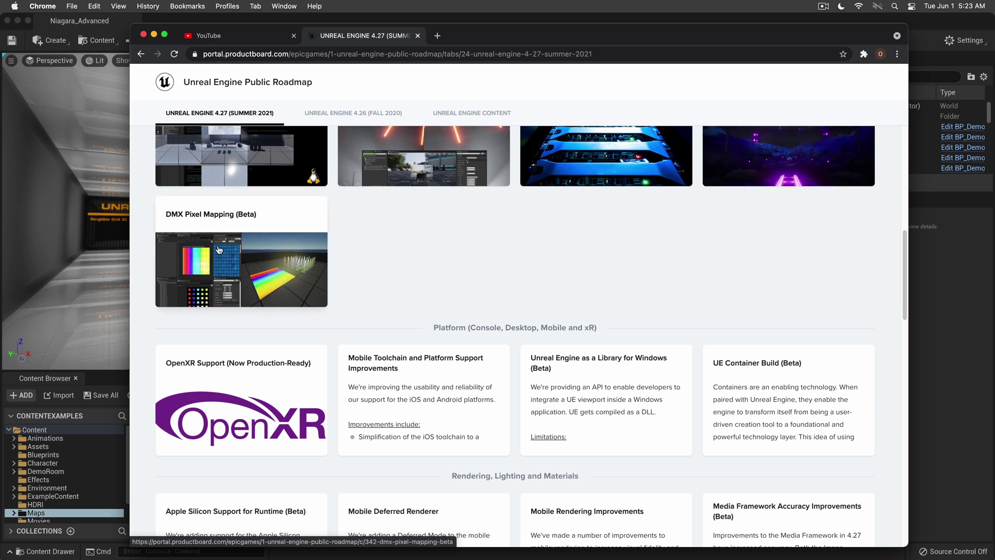
pyautogui.scroll(-1, 407, 281)
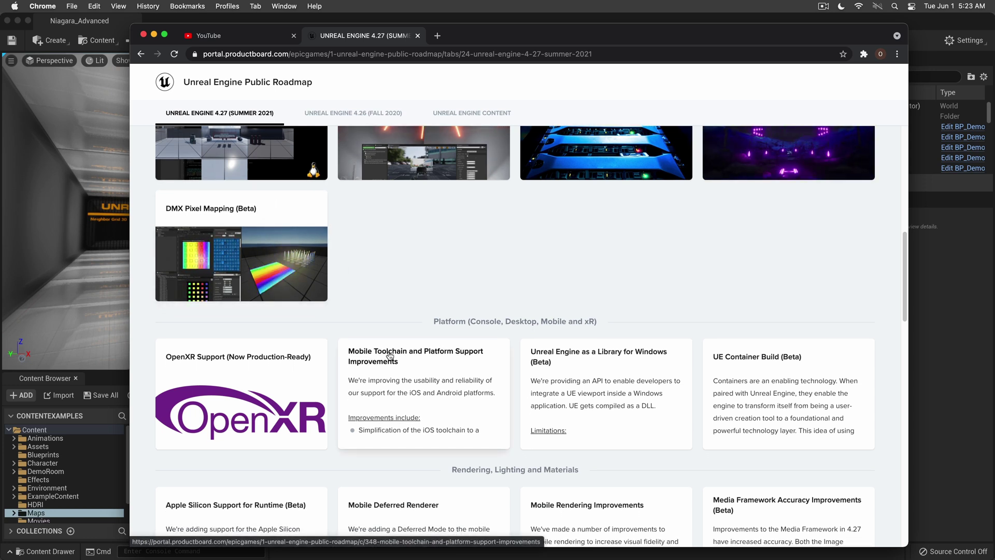
# Read the Apple Silicon Support for Runtime (Beta) card under Rendering, Lighting and Materials, and close it.
pyautogui.scroll(-3, 271, 374)
pyautogui.scroll(-3, 271, 374)
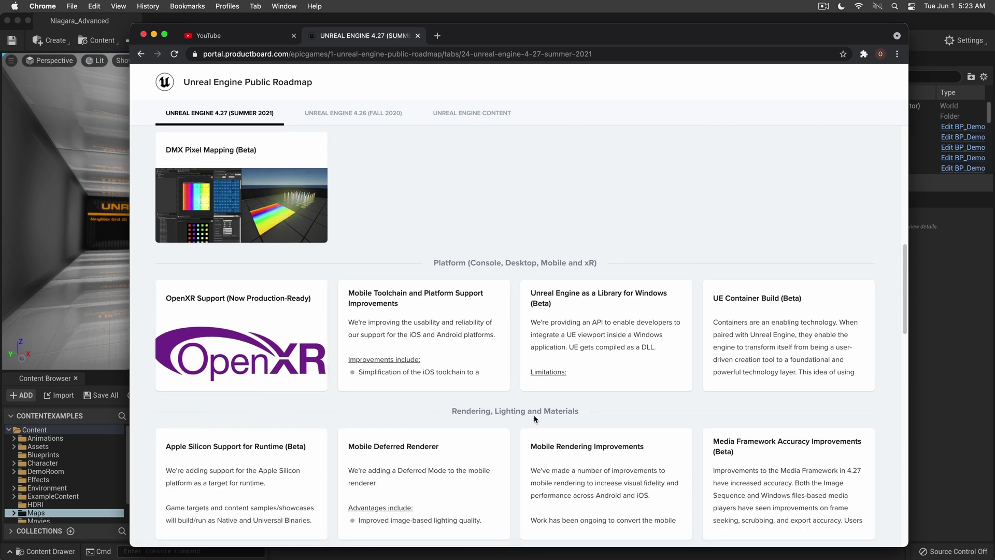
pyautogui.scroll(-5, 567, 411)
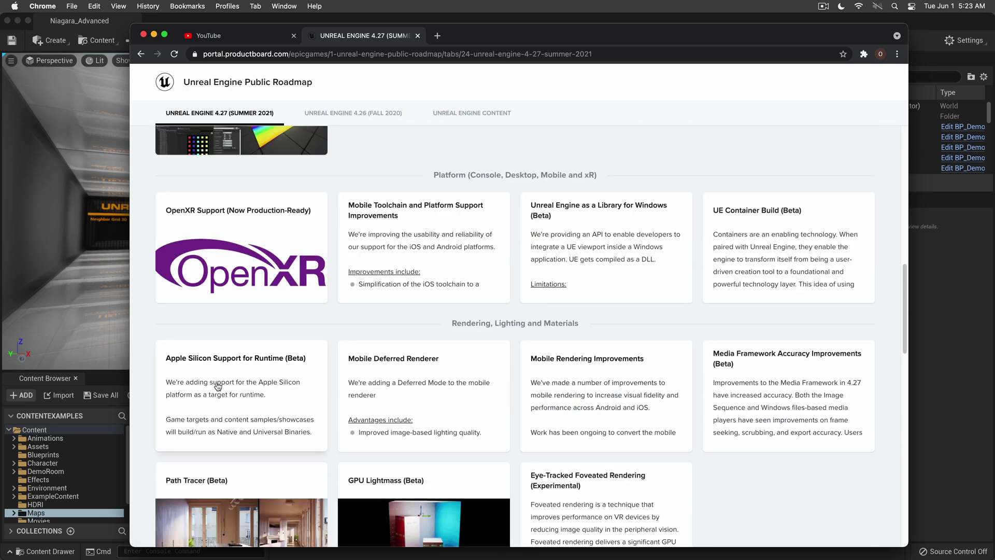
pyautogui.click(250, 355)
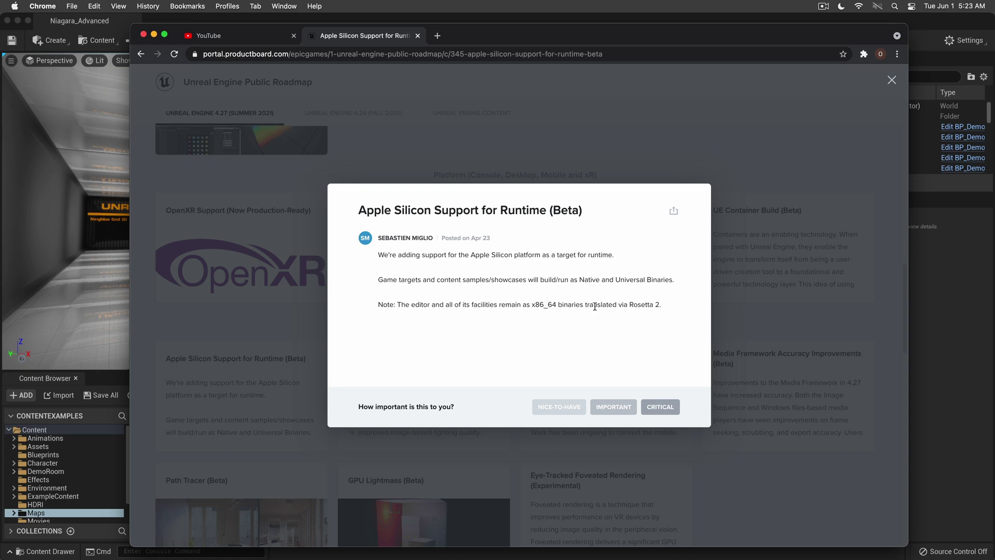
pyautogui.click(822, 318)
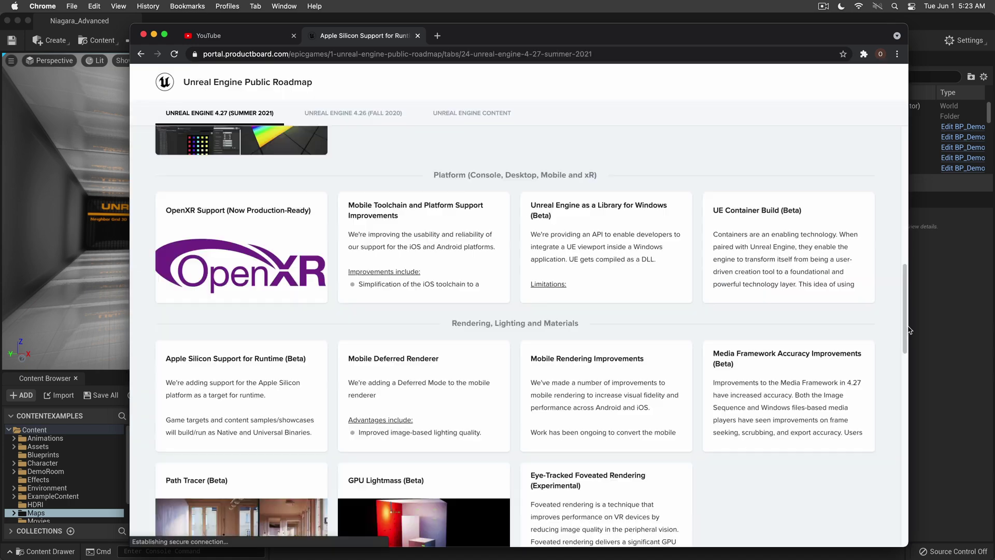
# Open Activity Monitor to check the architecture kind of the Unreal Editor processes, and return to the editor.
pyautogui.click(935, 332)
pyautogui.press('super+space')
pyautogui.write('acti')
pyautogui.press('Return')
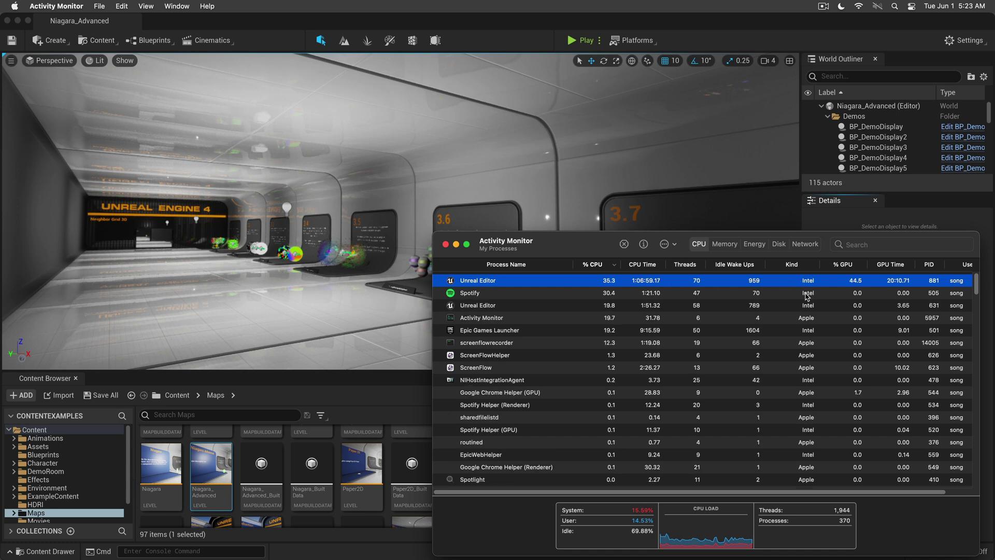
pyautogui.click(825, 225)
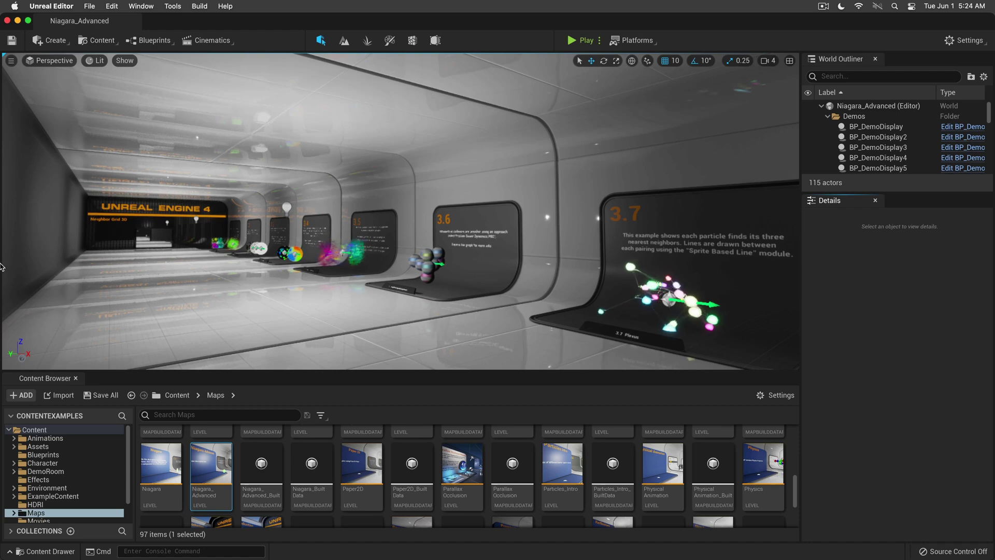
# Return to the roadmap in Chrome, reread the Apple Silicon Support for Runtime (Beta) card and close it.
pyautogui.moveTo(2, 266)
pyautogui.click(18, 230)
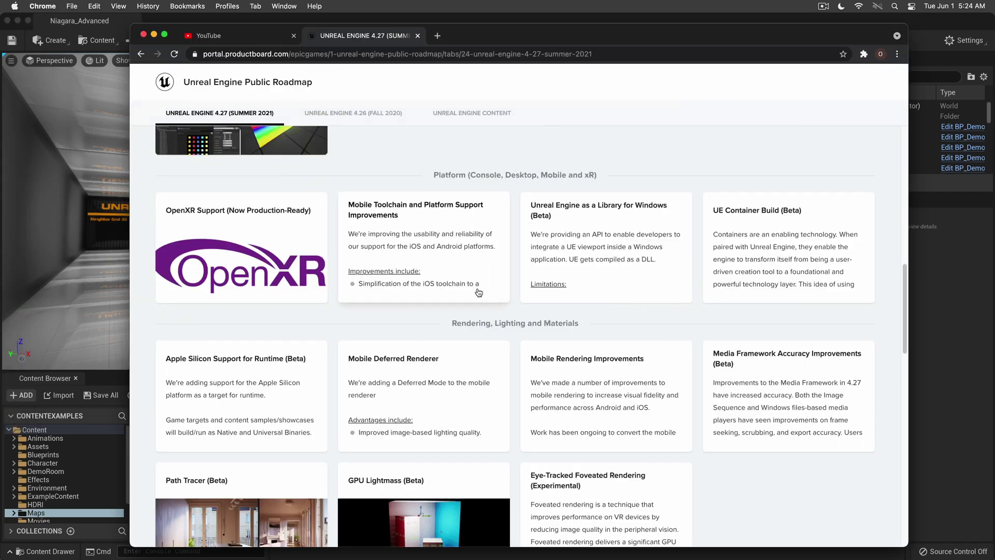
pyautogui.scroll(1, 483, 319)
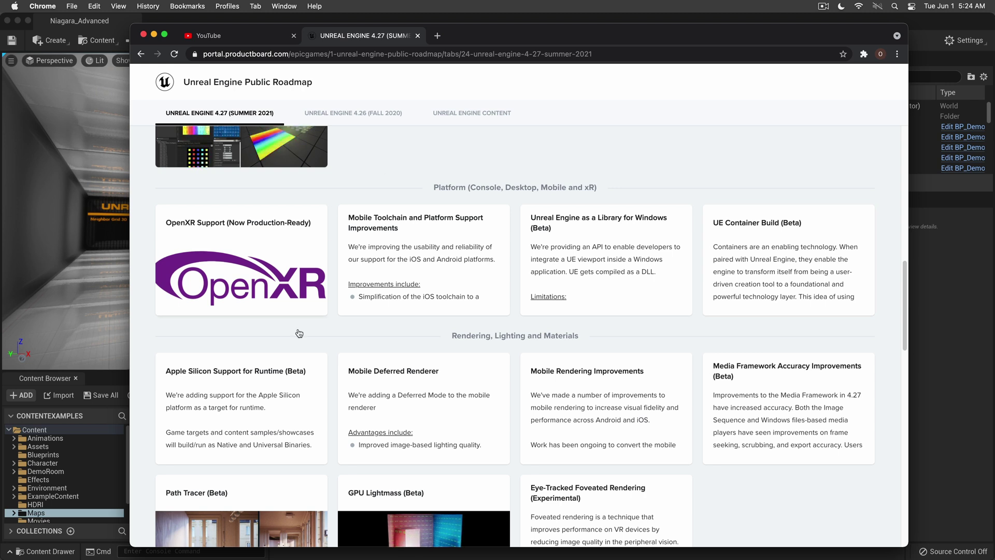
pyautogui.scroll(-3, 295, 349)
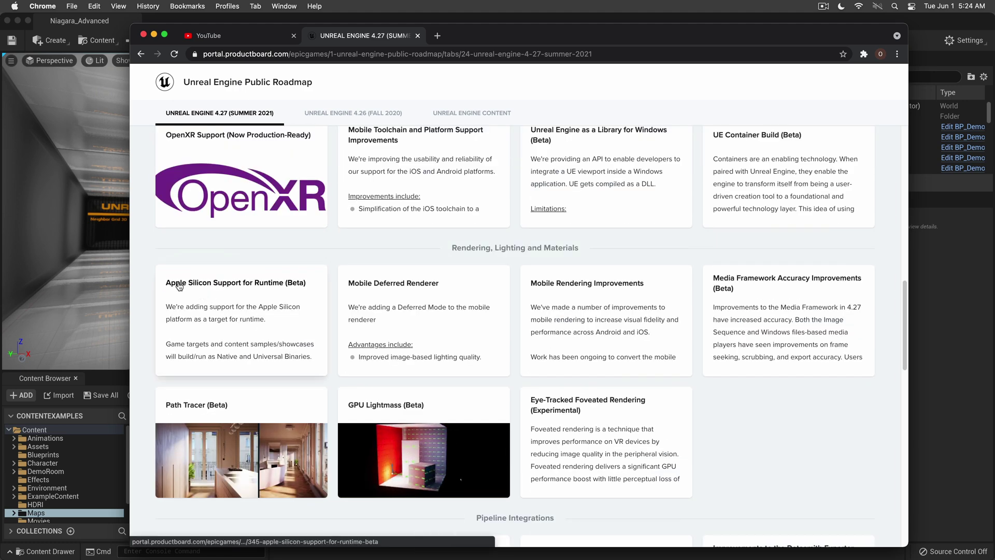
pyautogui.click(268, 318)
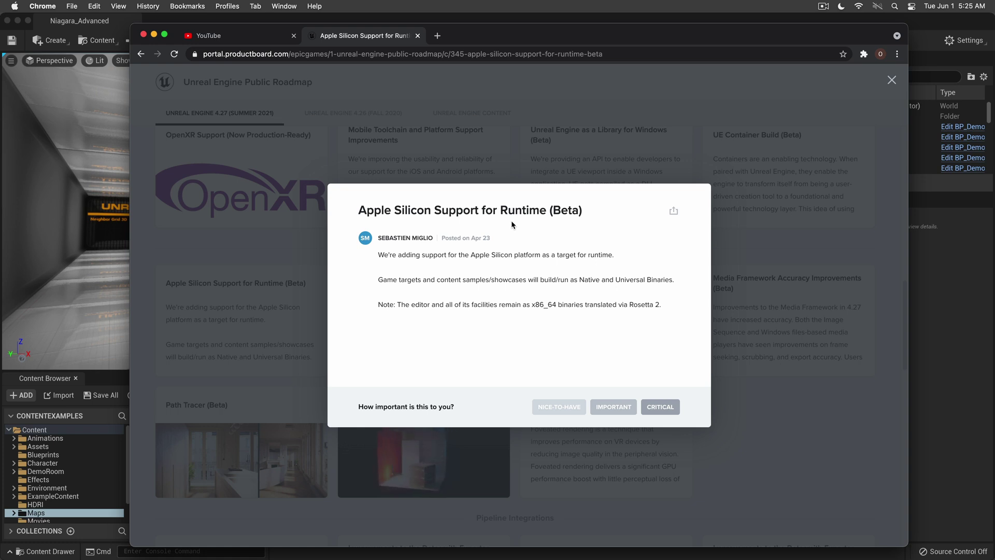
pyautogui.click(736, 322)
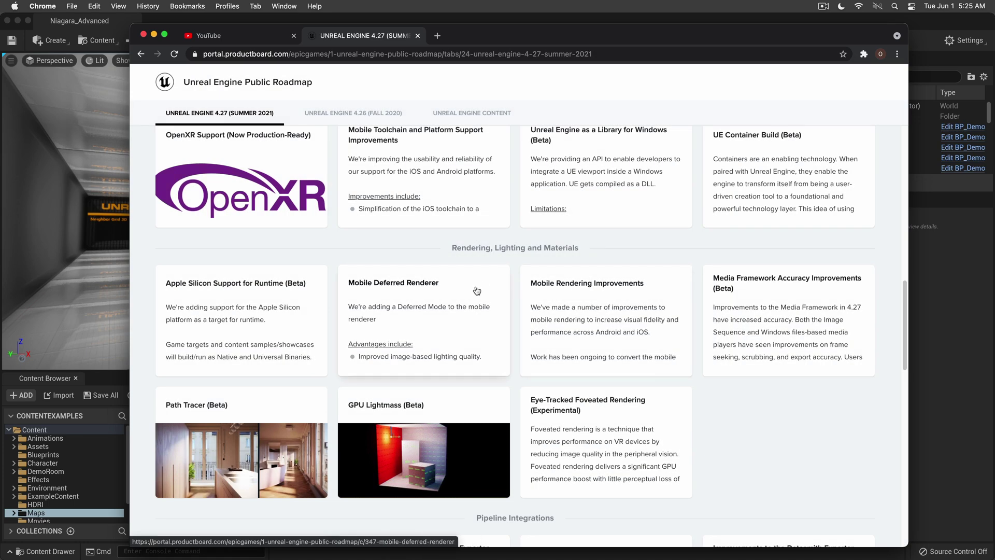